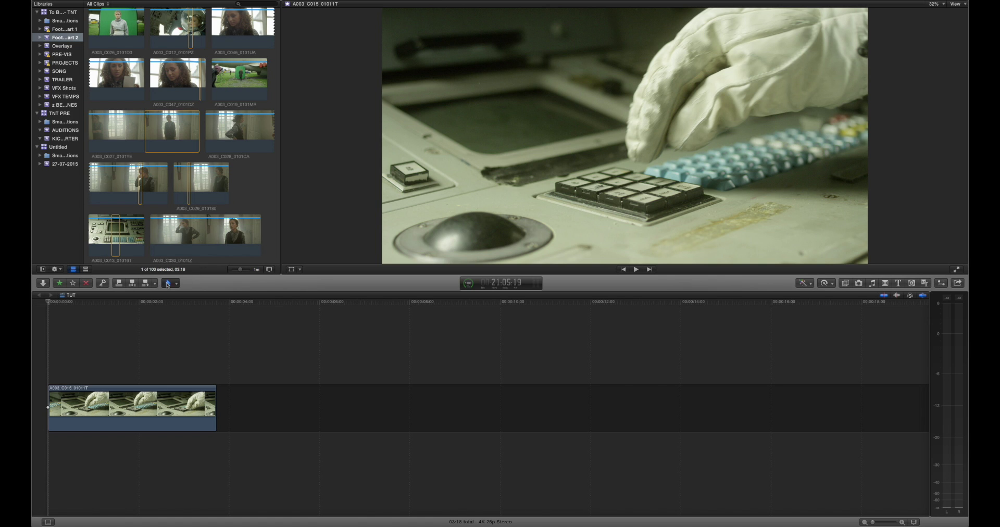
# Step: Apply Color Correction from the Color effects to clip A003_C015_01011T and show its settings
pyautogui.click(129, 399)
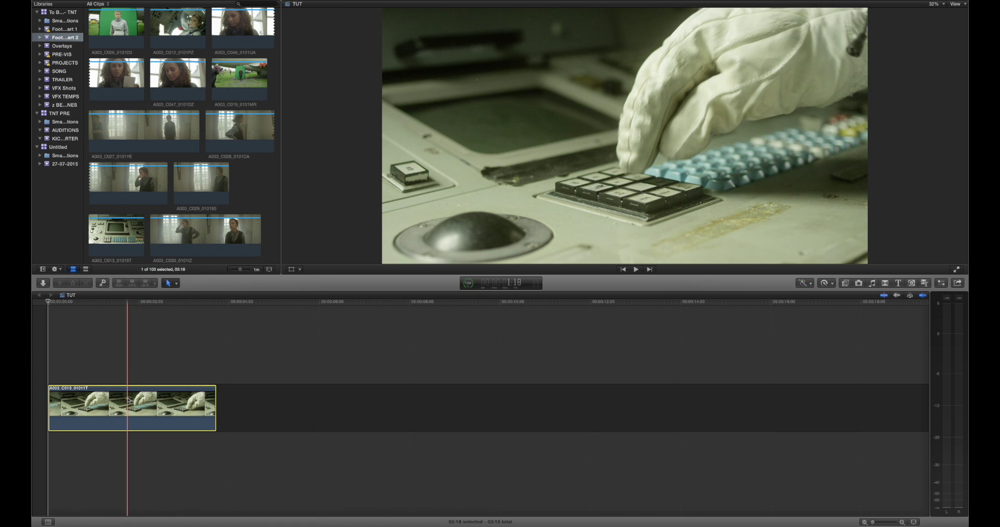
pyautogui.click(844, 282)
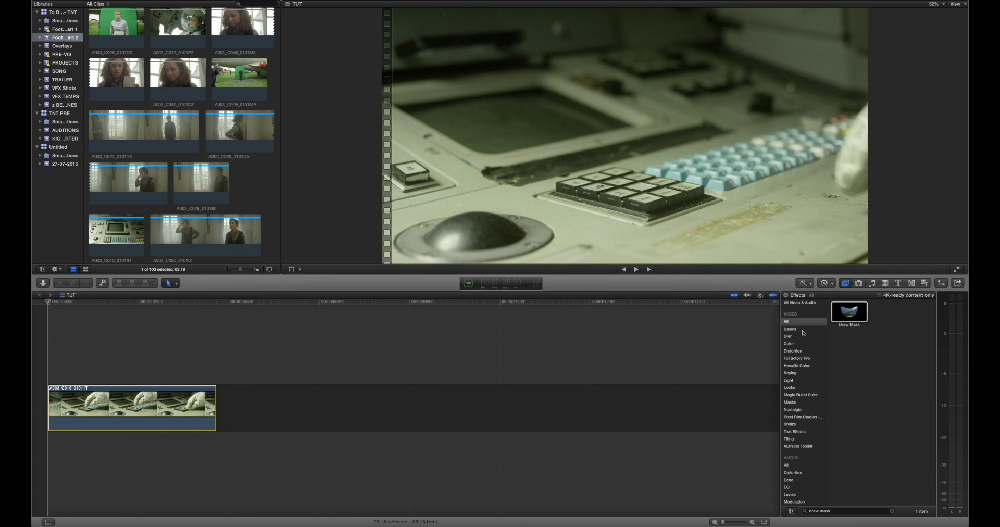
pyautogui.click(790, 344)
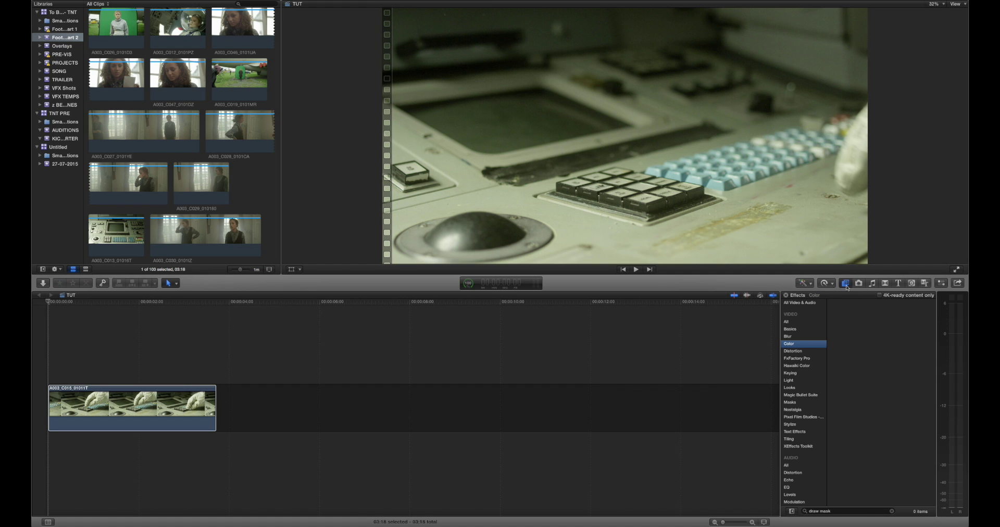
pyautogui.click(890, 511)
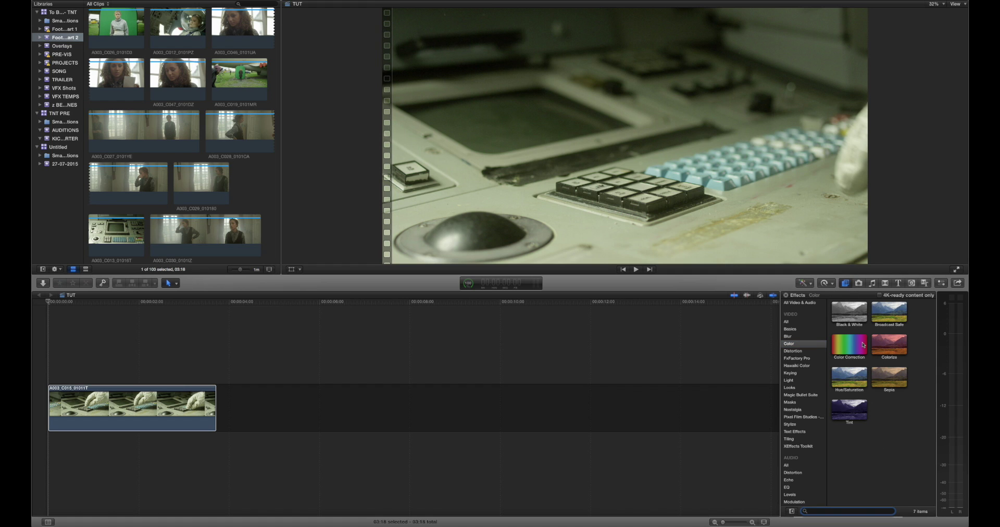
pyautogui.click(863, 345)
pyautogui.moveTo(849, 345); pyautogui.dragTo(197, 412)
pyautogui.click(941, 283)
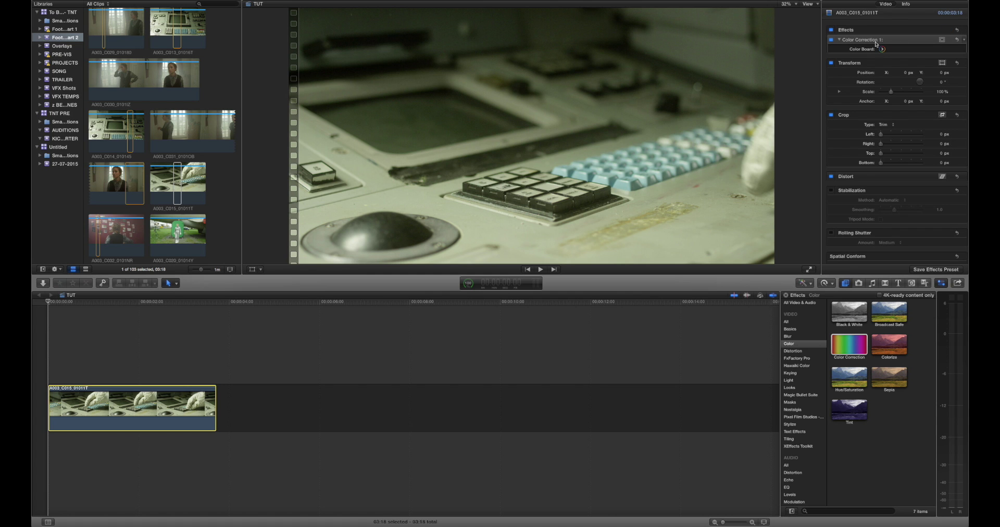
# Step: Undo the added effect, then shift the Color Board's Global puck for a roughly 10% green tint
pyautogui.press('super+z')
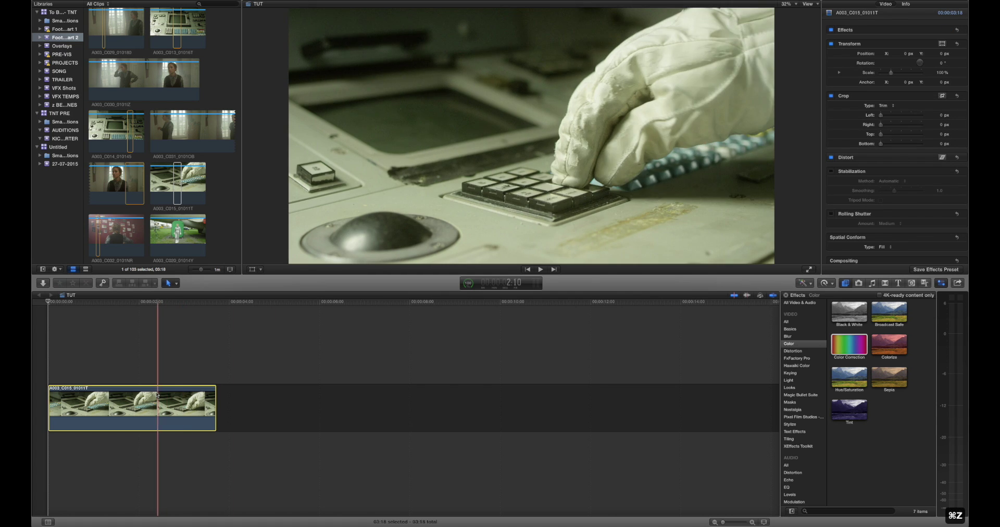
pyautogui.press('super+6')
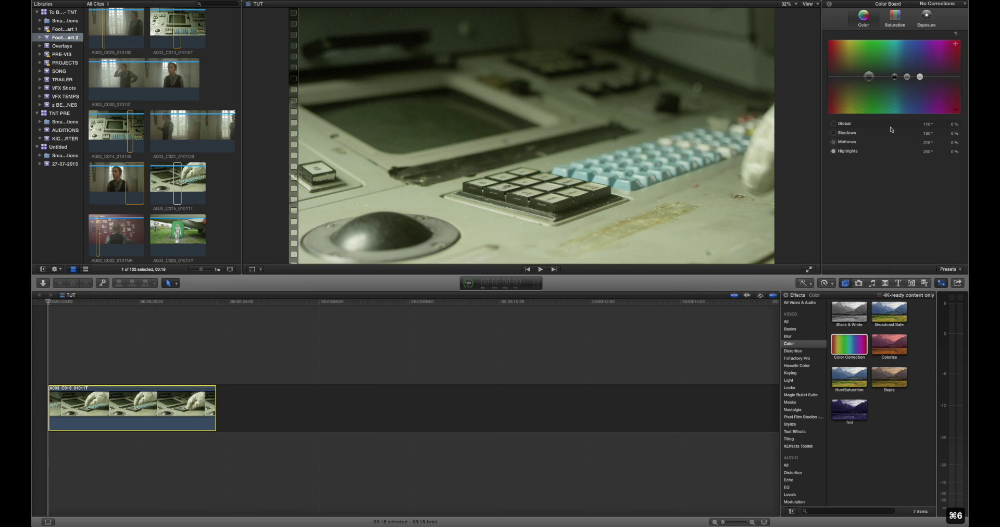
pyautogui.moveTo(869, 77); pyautogui.dragTo(866, 72)
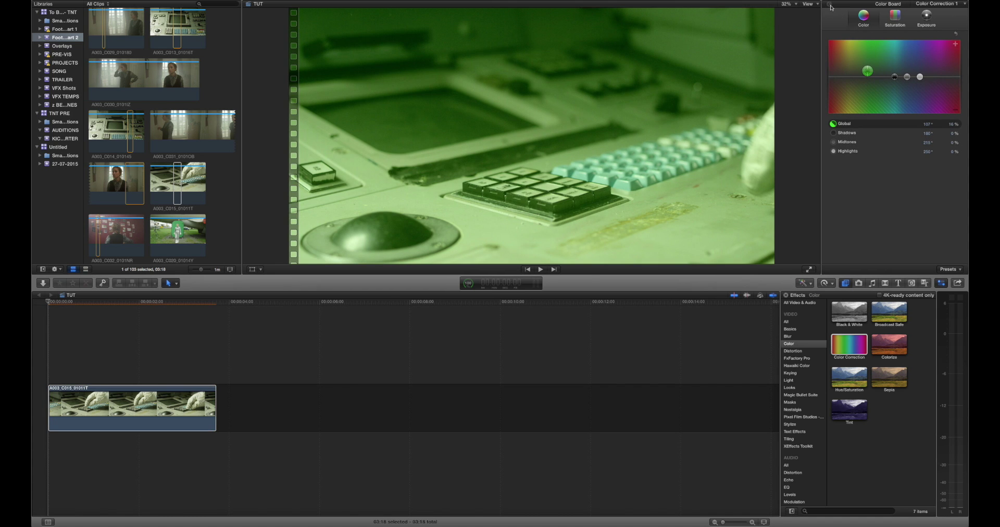
pyautogui.click(830, 6)
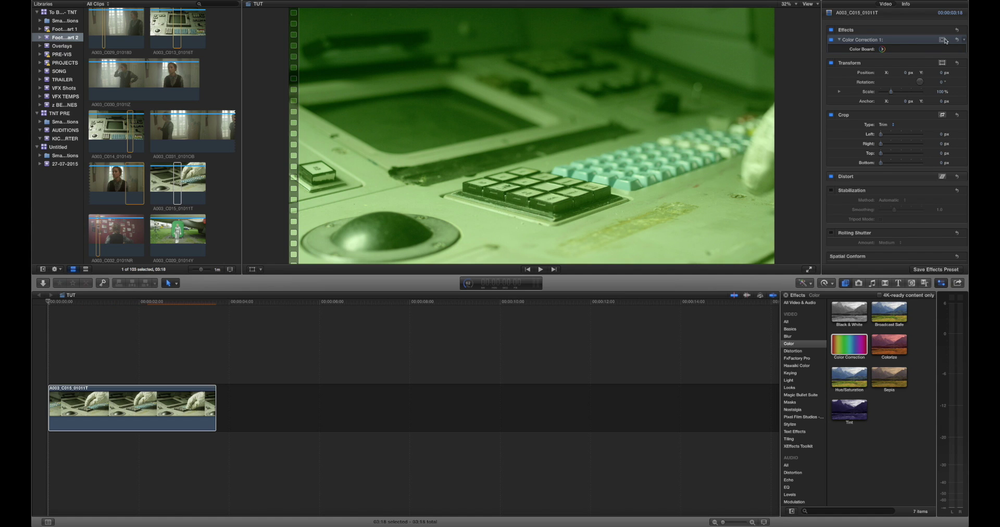
# Step: Add Shape Mask 1 to Color Correction 1, square it over the monitor screen, then disable it
pyautogui.click(941, 41)
pyautogui.click(922, 43)
pyautogui.moveTo(507, 79)
pyautogui.mouseDown()
pyautogui.moveTo(465, 79)
pyautogui.moveTo(499, 75)
pyautogui.mouseUp()
pyautogui.moveTo(533, 138); pyautogui.dragTo(411, 118)
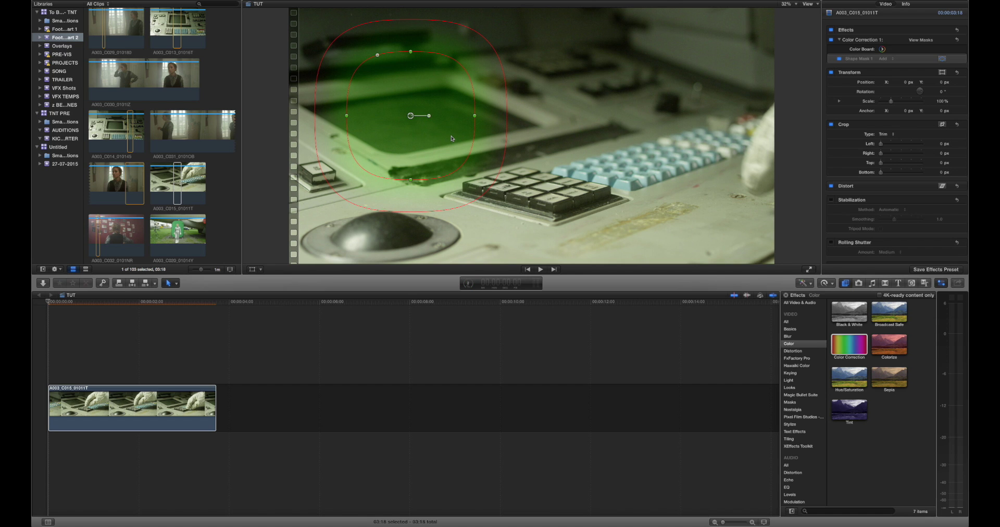
pyautogui.click(839, 58)
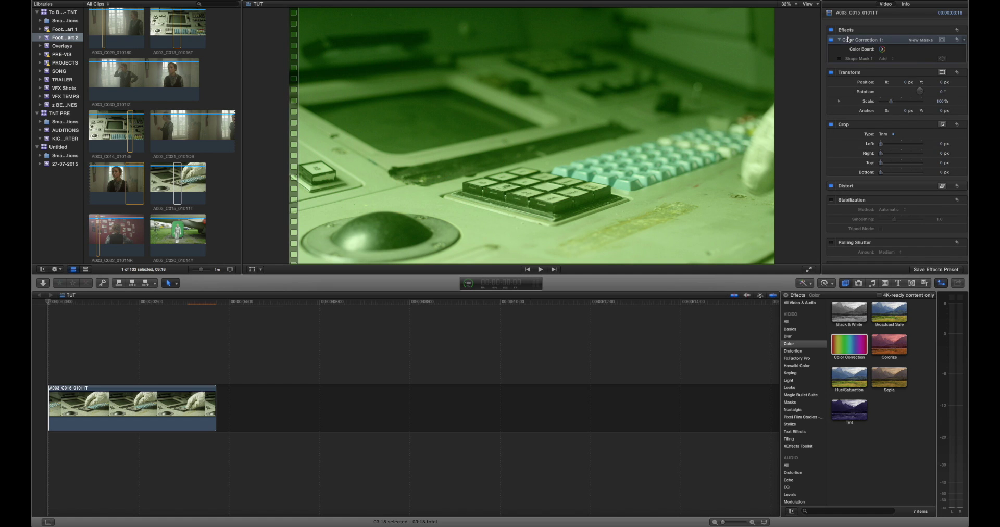
# Step: Delete Color Correction 1 and park the playhead at 2:03 where the glove presses the keypad
pyautogui.press('Delete')
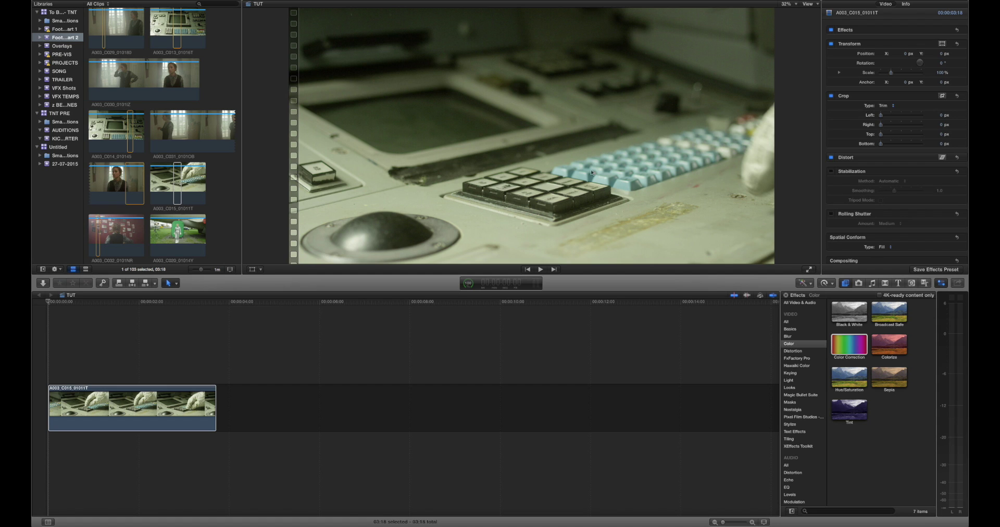
pyautogui.click(111, 406)
pyautogui.moveTo(112, 302); pyautogui.dragTo(139, 310)
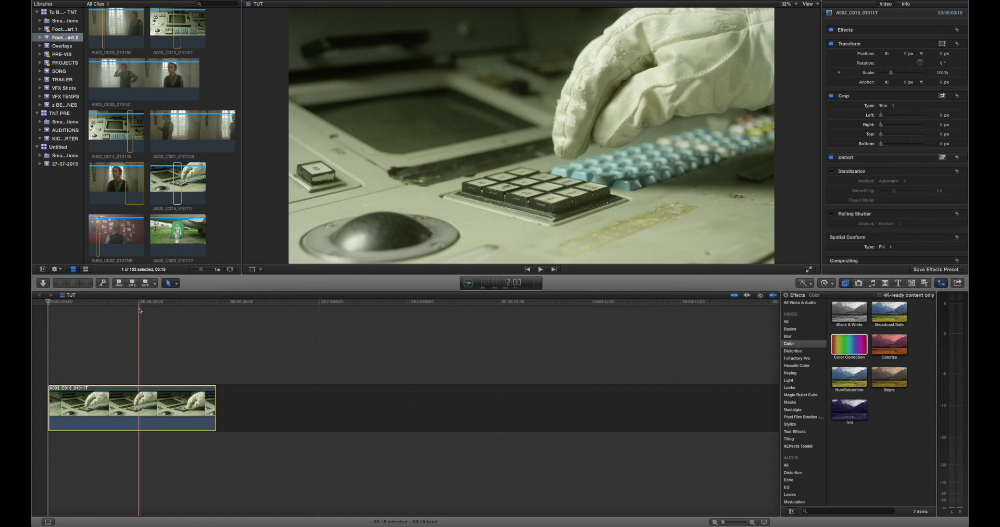
pyautogui.click(143, 347)
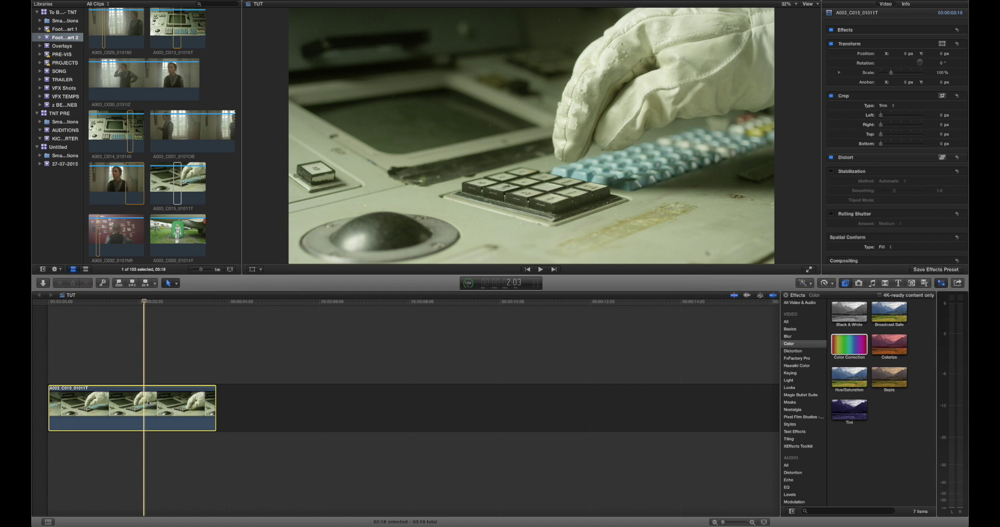
# Step: Duplicate the glove clip above the original and play the stacked clips from 2:03
pyautogui.moveTo(148, 404); pyautogui.dragTo(149, 358)
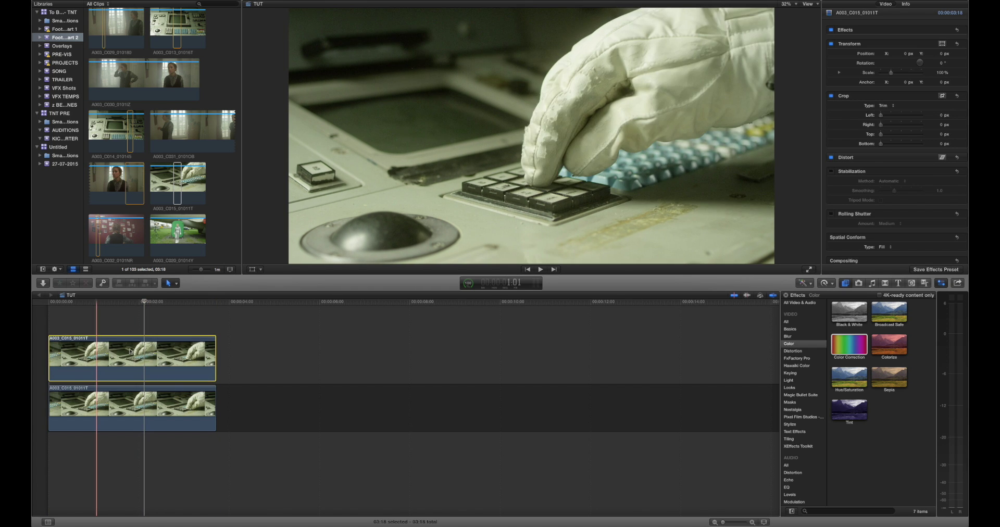
pyautogui.click(143, 346)
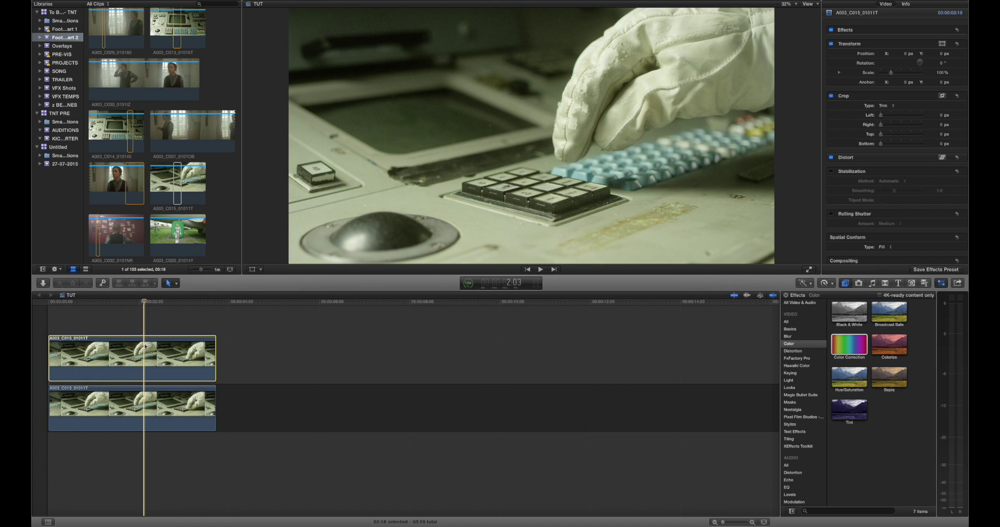
pyautogui.press('space')
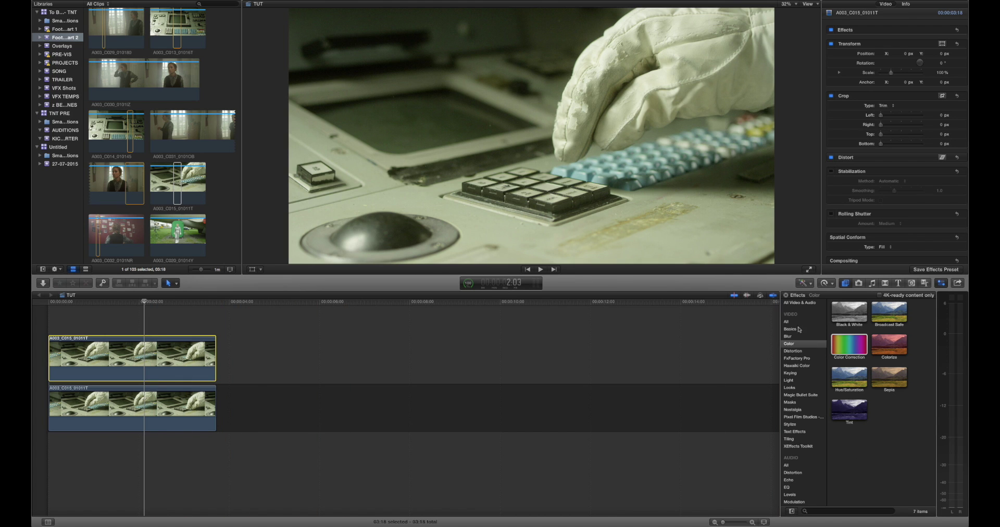
# Step: Search all effects for 'draw' and apply Draw Mask to the upper clip
pyautogui.click(788, 322)
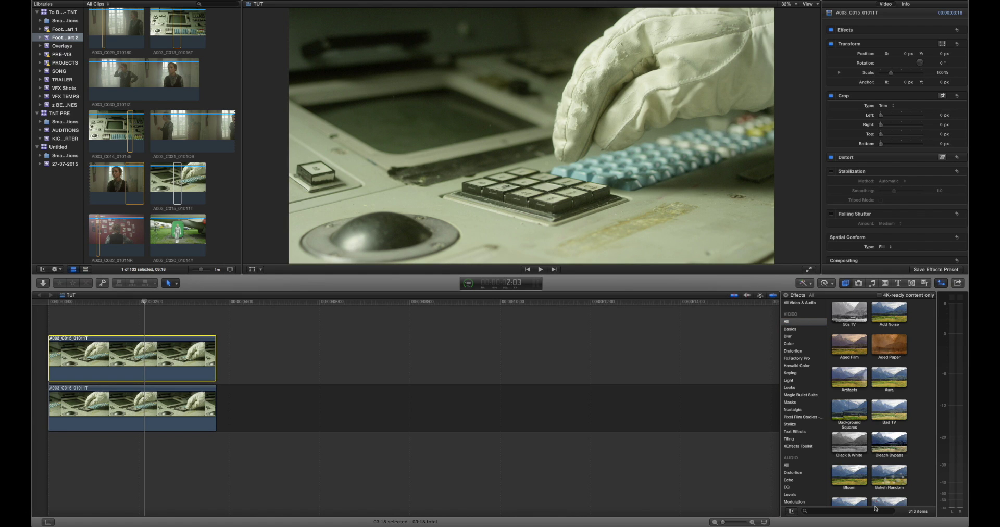
pyautogui.click(841, 511)
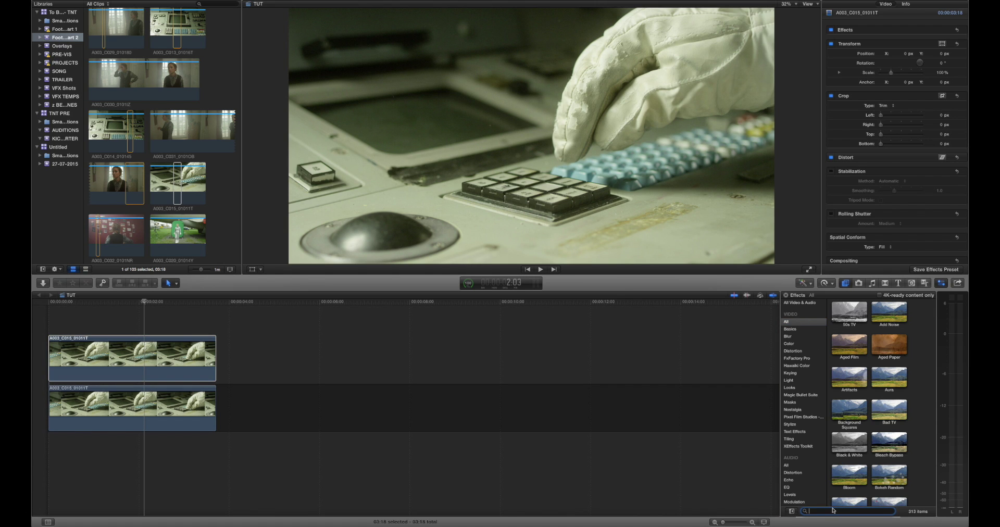
pyautogui.write('draw')
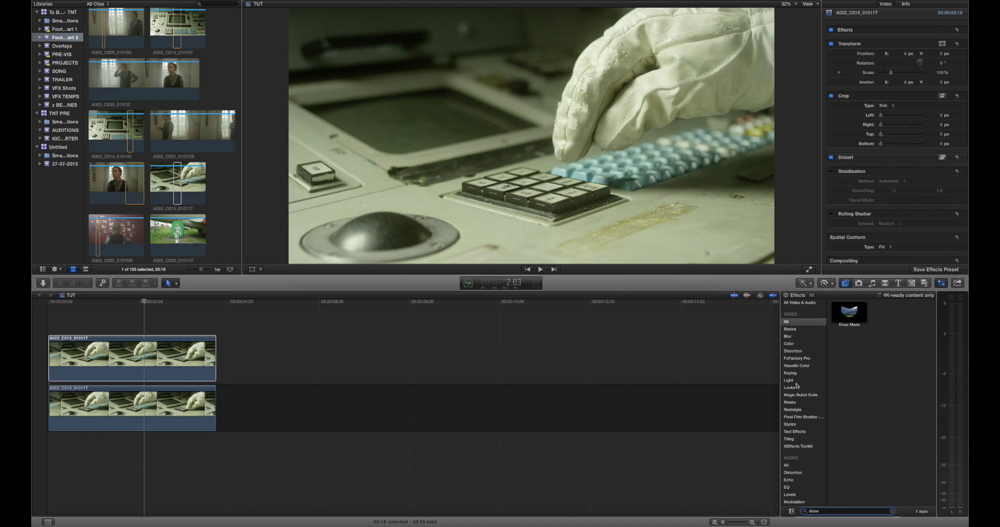
pyautogui.moveTo(850, 327)
pyautogui.mouseDown()
pyautogui.moveTo(190, 322)
pyautogui.moveTo(132, 373)
pyautogui.mouseUp()
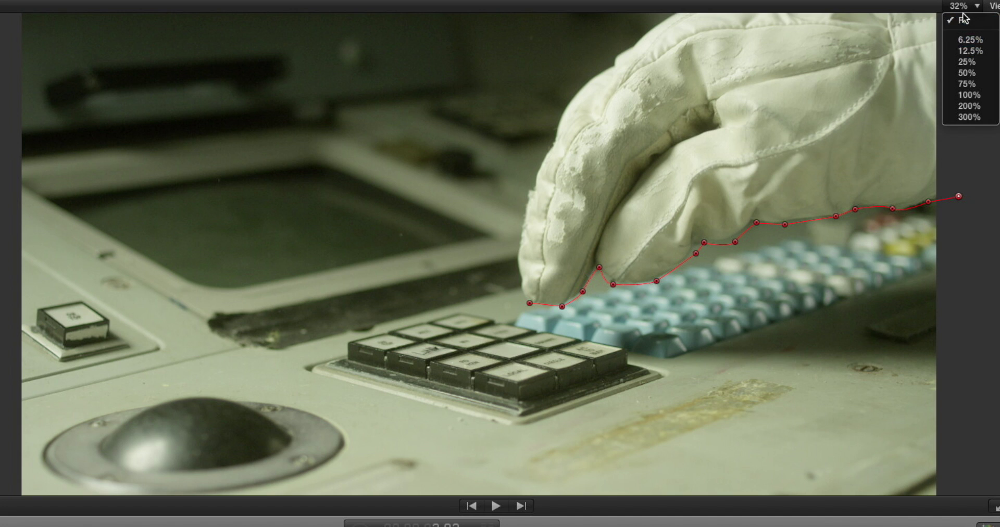
# Step: At 12.5% viewer zoom, add Draw Mask points beyond the frame's top right and toward the glove's top
pyautogui.click(969, 51)
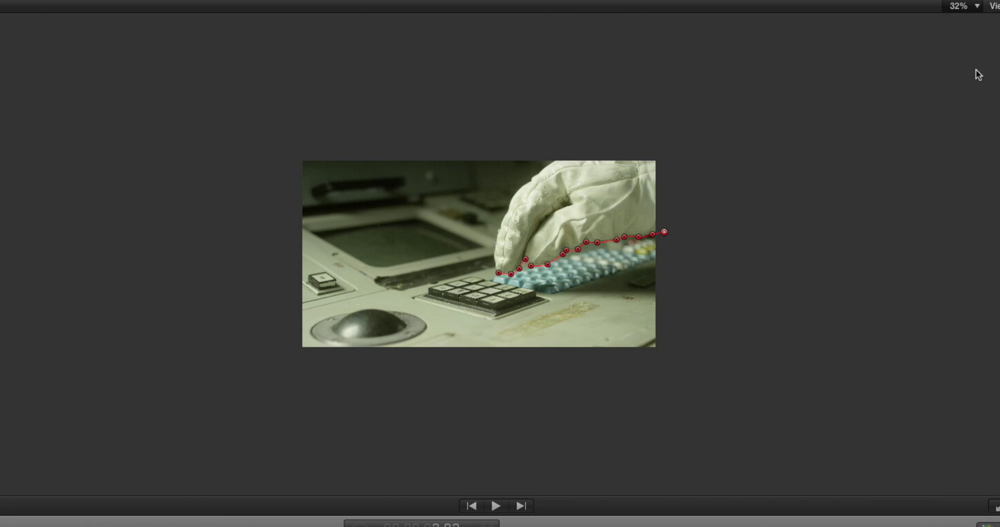
pyautogui.click(668, 140)
pyautogui.click(637, 139)
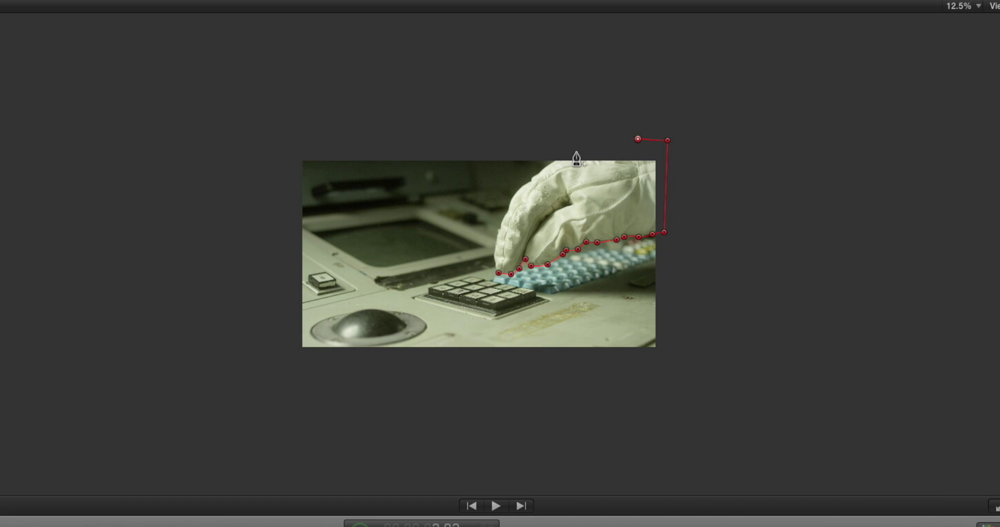
pyautogui.click(575, 152)
# Step: Add mask points down the glove's left edge and close the shape around the glove
pyautogui.click(556, 158)
pyautogui.click(536, 176)
pyautogui.click(532, 180)
pyautogui.click(516, 190)
pyautogui.click(507, 212)
pyautogui.click(500, 234)
pyautogui.click(499, 271)
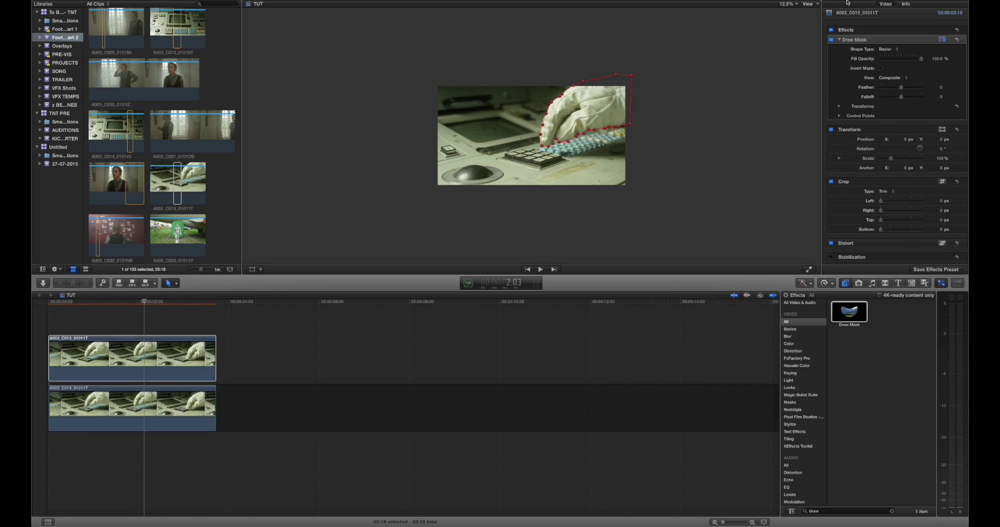
pyautogui.click(787, 4)
pyautogui.click(789, 15)
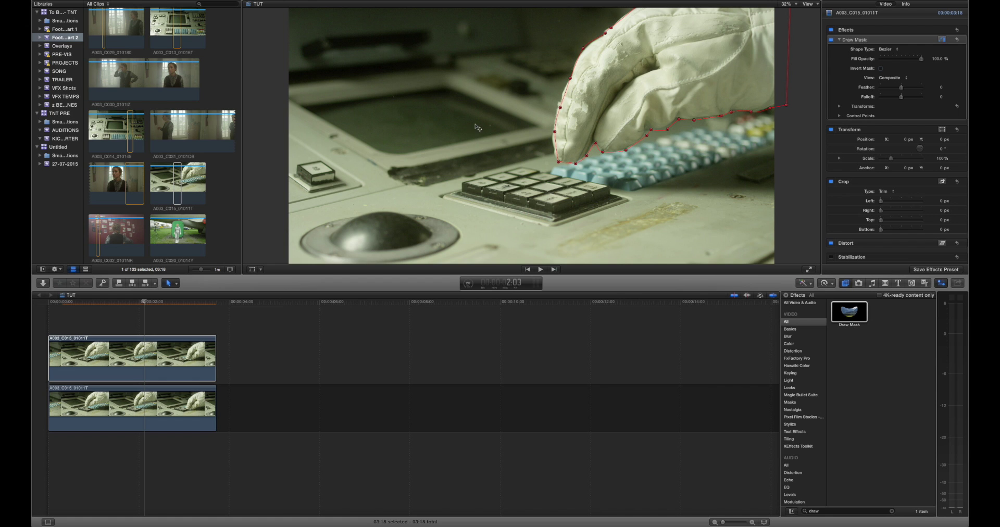
# Step: Toggle the lower original clip off and on with V, then select the upper masked clip
pyautogui.click(141, 347)
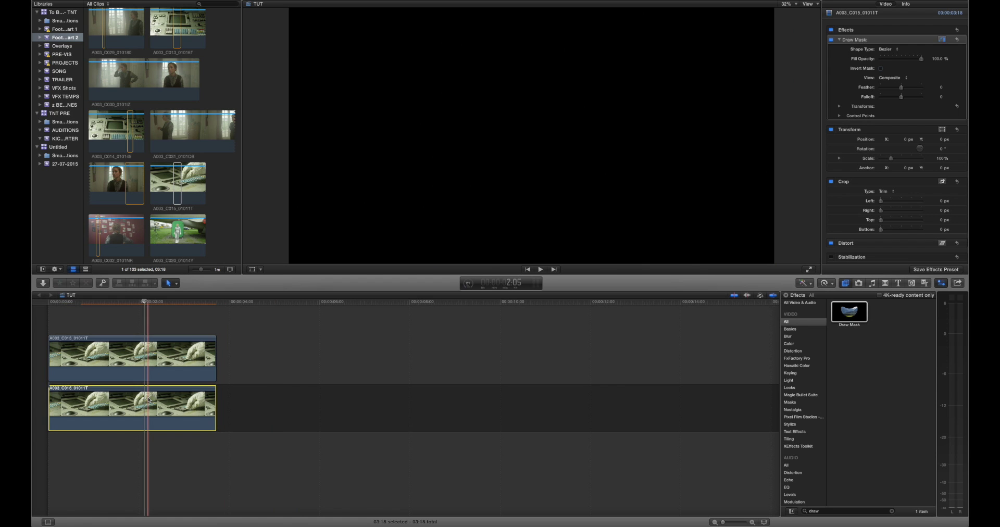
pyautogui.click(149, 397)
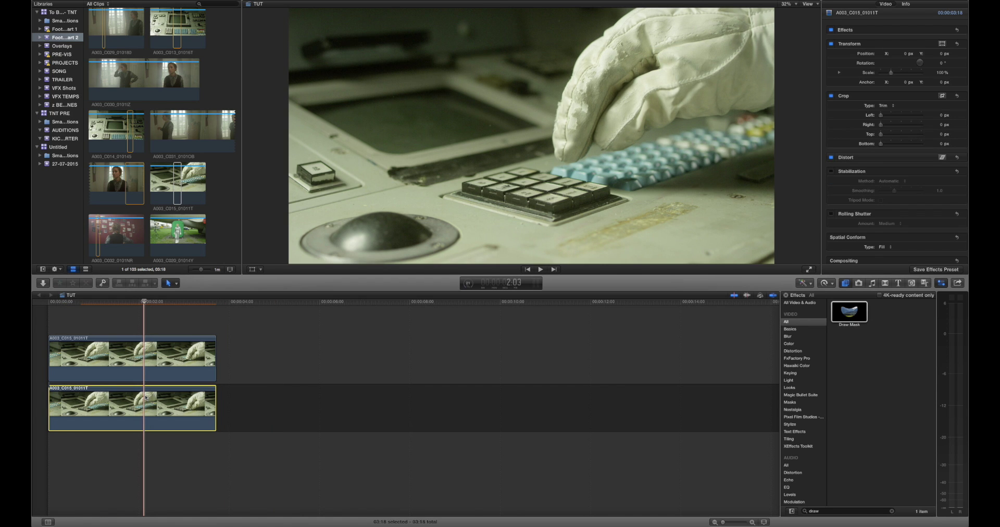
pyautogui.press('v')
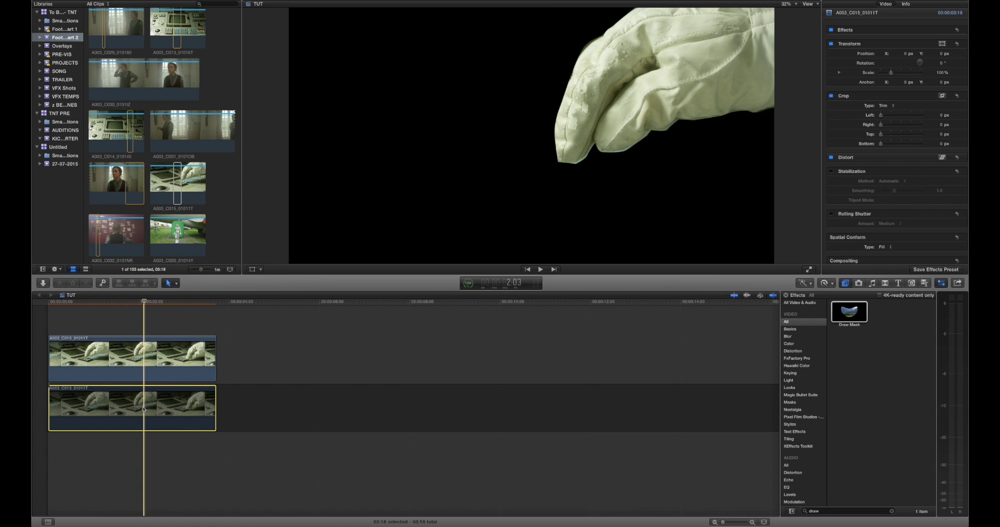
pyautogui.press('v')
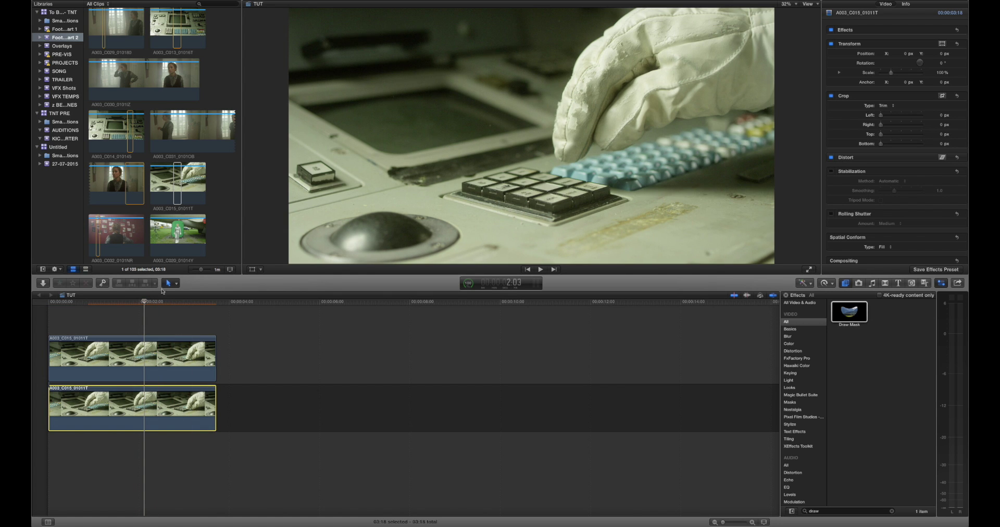
pyautogui.click(140, 346)
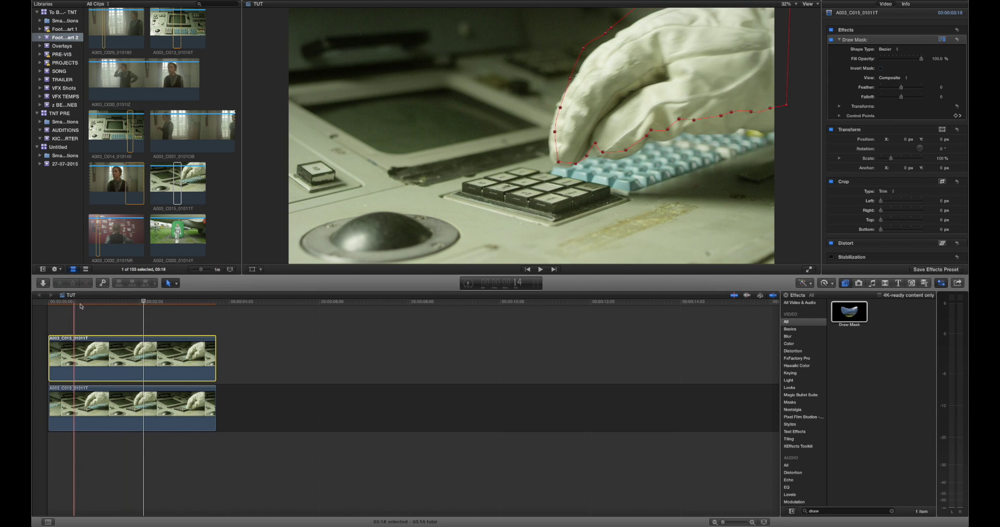
# Step: At a later frame, move the Draw Mask points onto the glove and pull the fingertip point up
pyautogui.click(116, 303)
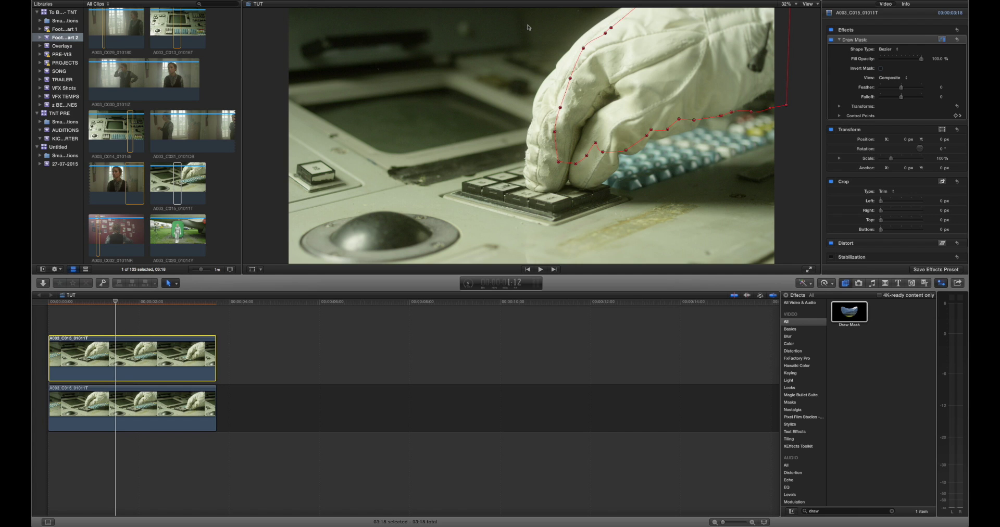
pyautogui.moveTo(564, 43)
pyautogui.mouseDown()
pyautogui.moveTo(723, 191)
pyautogui.moveTo(758, 205)
pyautogui.mouseUp()
pyautogui.moveTo(475, 13); pyautogui.dragTo(801, 207)
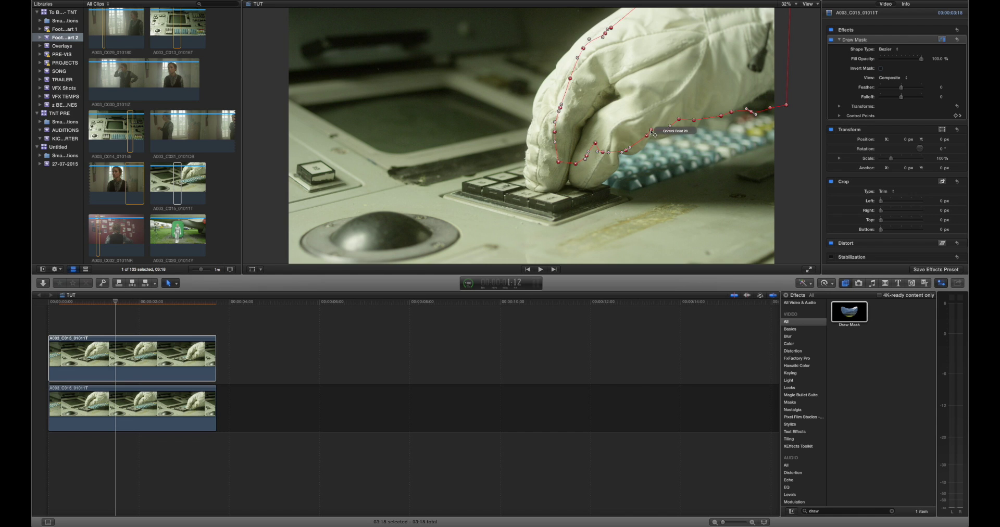
pyautogui.moveTo(650, 137); pyautogui.dragTo(571, 180)
pyautogui.click(623, 162)
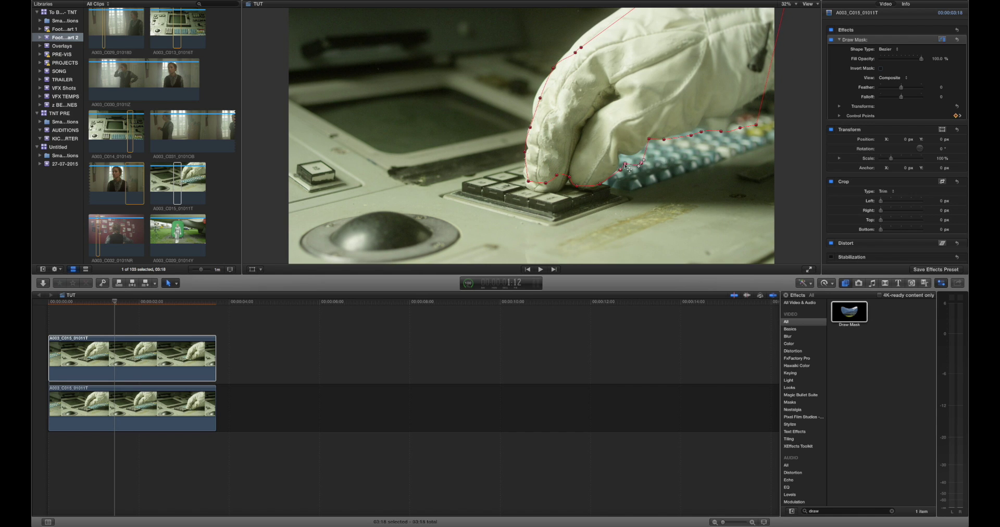
pyautogui.moveTo(624, 163); pyautogui.dragTo(621, 156)
pyautogui.moveTo(702, 132); pyautogui.dragTo(714, 130)
pyautogui.press('Home')
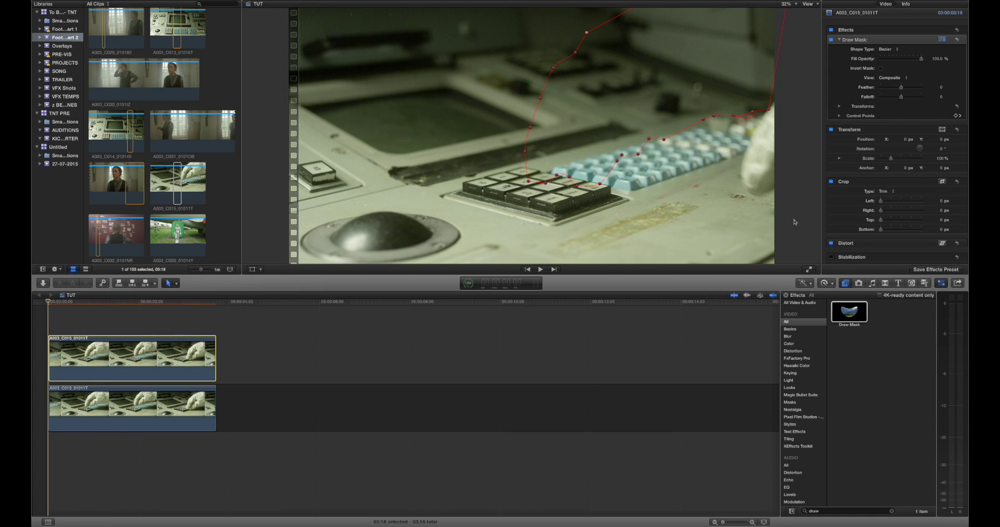
# Step: At the first frame and frame 9, move selected Draw Mask points to fit the glove
pyautogui.moveTo(752, 204); pyautogui.dragTo(456, 5)
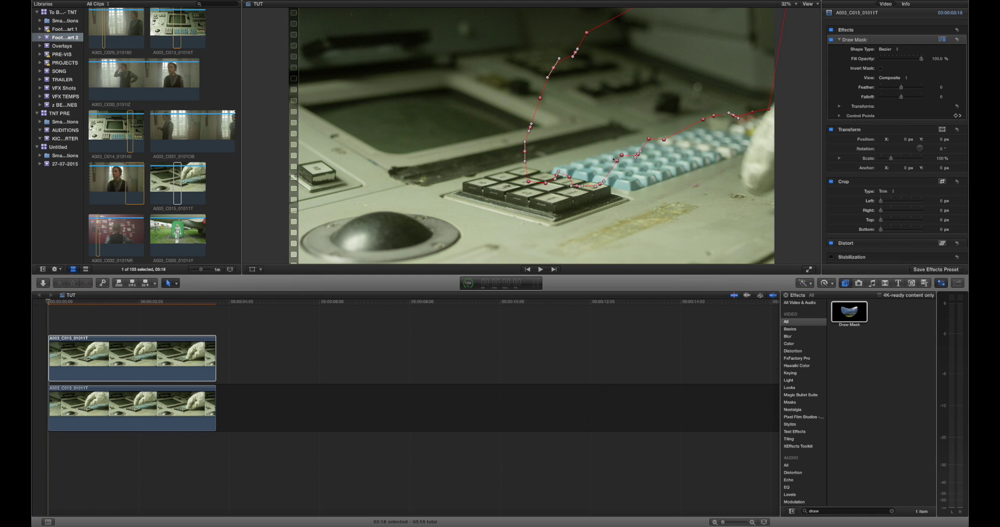
pyautogui.moveTo(613, 159); pyautogui.dragTo(838, 170)
pyautogui.moveTo(57, 302); pyautogui.dragTo(91, 304)
pyautogui.click(672, 125)
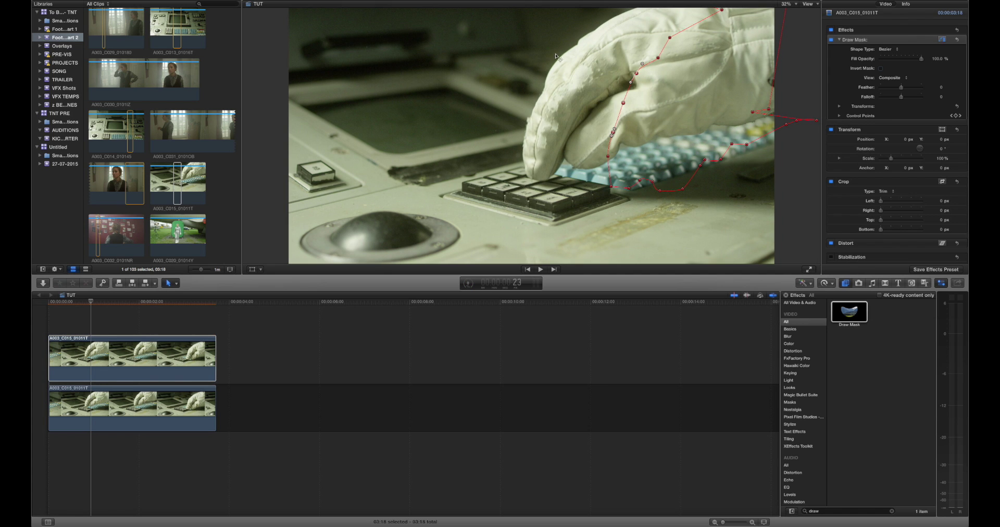
pyautogui.click(788, 164)
pyautogui.moveTo(550, 23)
pyautogui.mouseDown()
pyautogui.moveTo(617, 50)
pyautogui.moveTo(795, 173)
pyautogui.moveTo(822, 220)
pyautogui.mouseUp()
pyautogui.moveTo(663, 186); pyautogui.dragTo(573, 171)
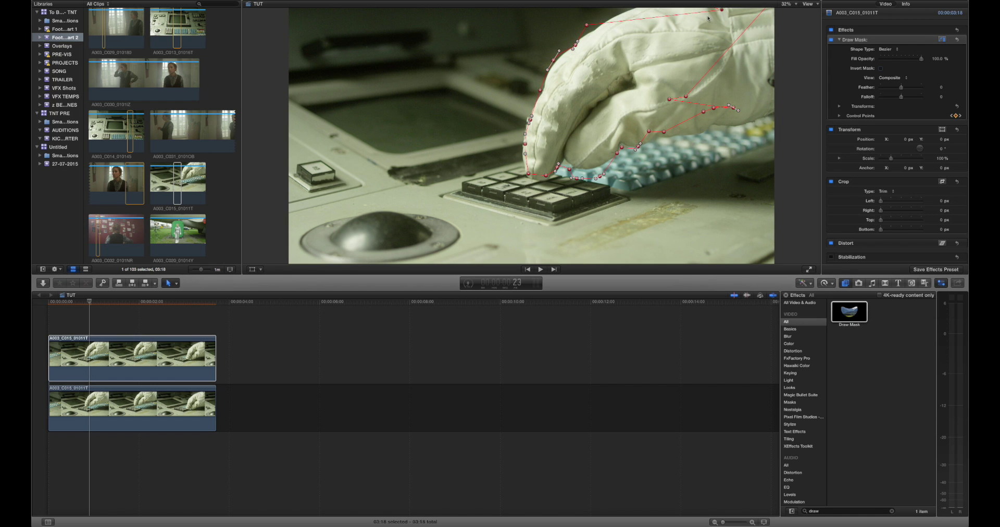
pyautogui.moveTo(721, 10); pyautogui.dragTo(650, 0)
pyautogui.moveTo(678, 104); pyautogui.dragTo(745, 105)
# Step: Near the clip's end, shift the mask up and right onto the glove, then scrub back to check
pyautogui.moveTo(107, 301); pyautogui.dragTo(207, 301)
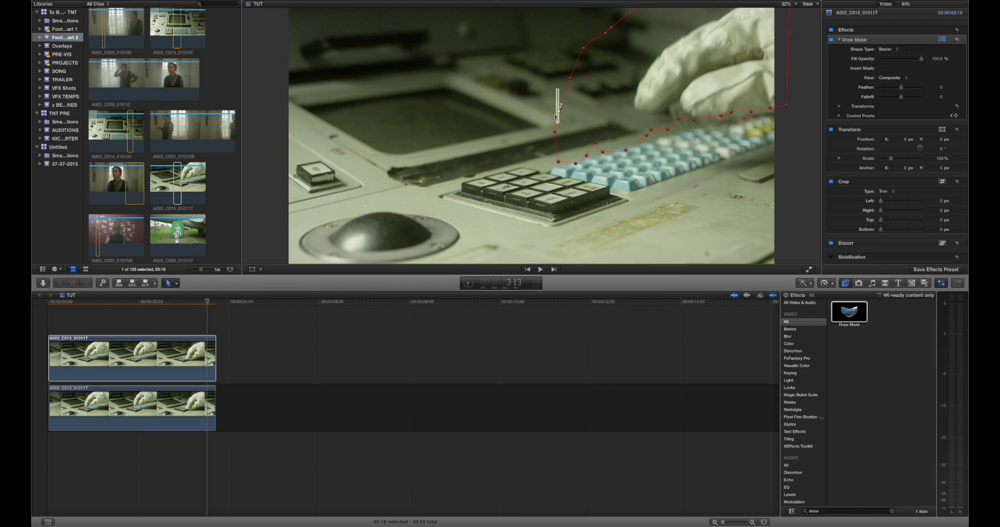
pyautogui.moveTo(664, 50); pyautogui.dragTo(751, 5)
pyautogui.moveTo(691, 72); pyautogui.dragTo(798, 140)
pyautogui.moveTo(713, 106); pyautogui.dragTo(713, 126)
pyautogui.click(209, 302)
pyautogui.moveTo(195, 303); pyautogui.dragTo(126, 307)
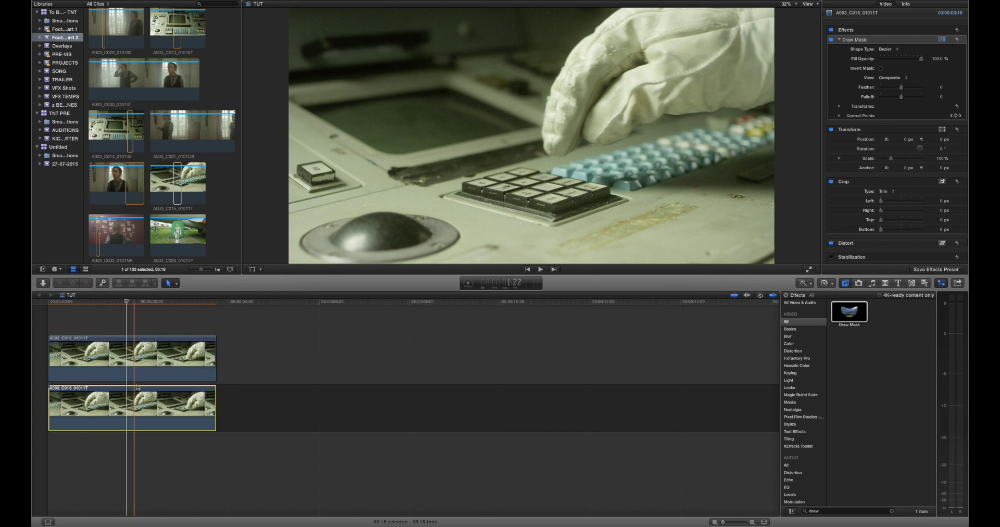
# Step: Preview the masked glove alone by disabling and re-enabling the background clip
pyautogui.click(143, 406)
pyautogui.press('v')
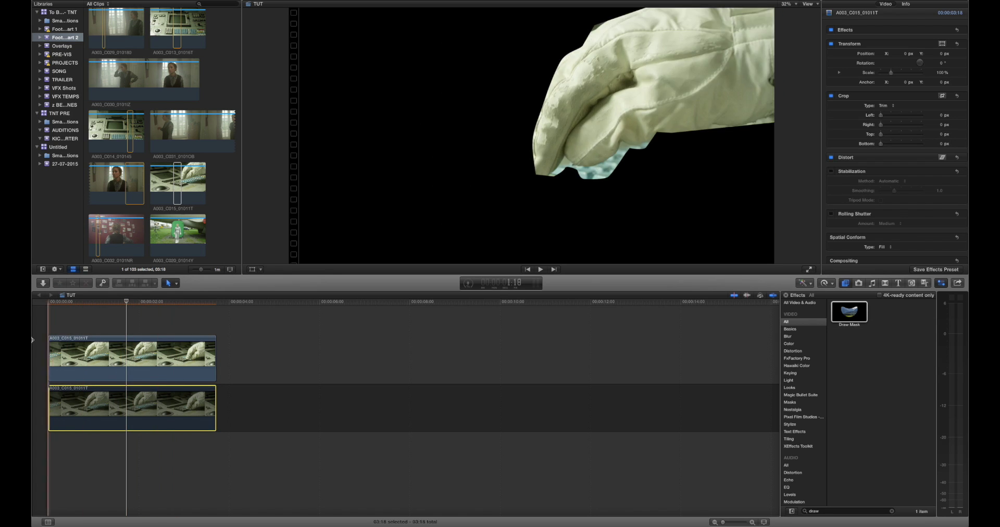
pyautogui.press('v')
pyautogui.click(130, 348)
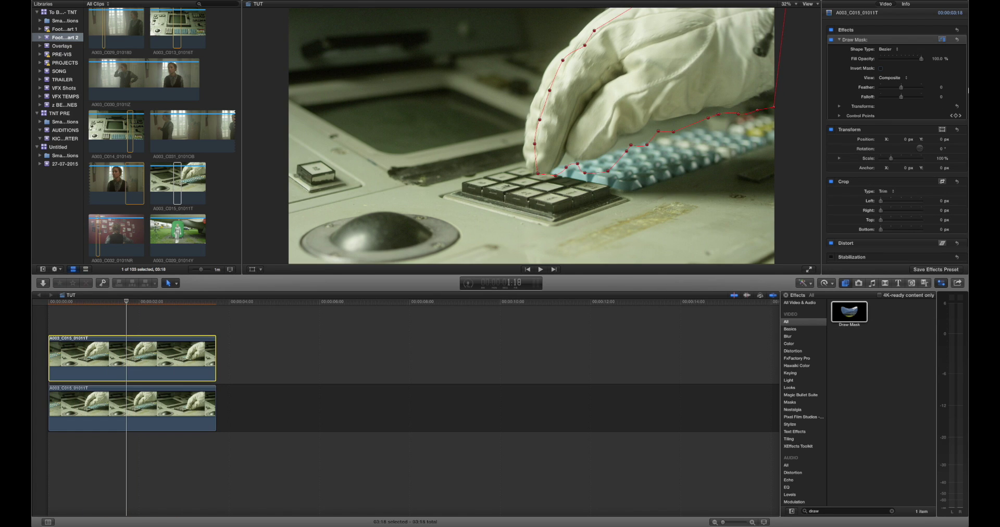
# Step: Show Video Animation for the glove clip, select a Draw Mask keyframe and park at 2:04
pyautogui.rightClick(129, 352)
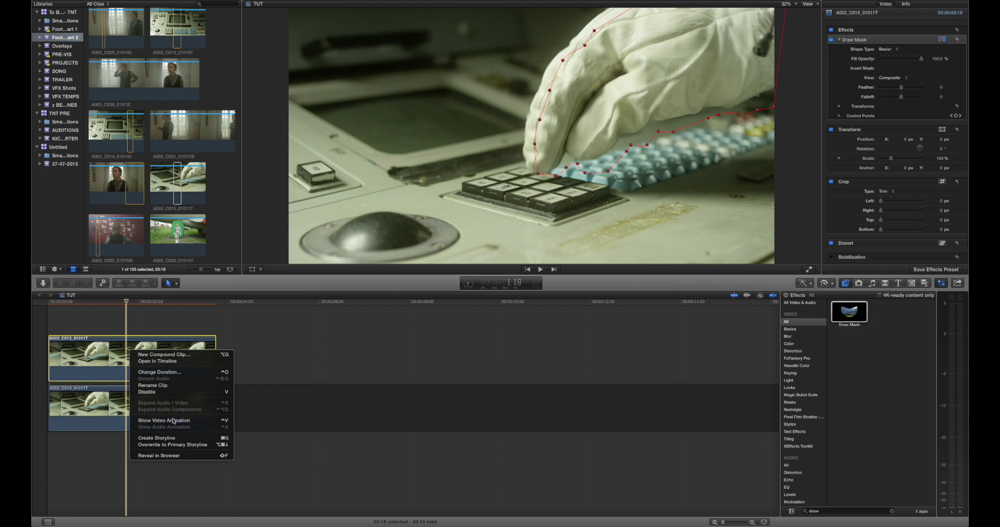
pyautogui.click(174, 421)
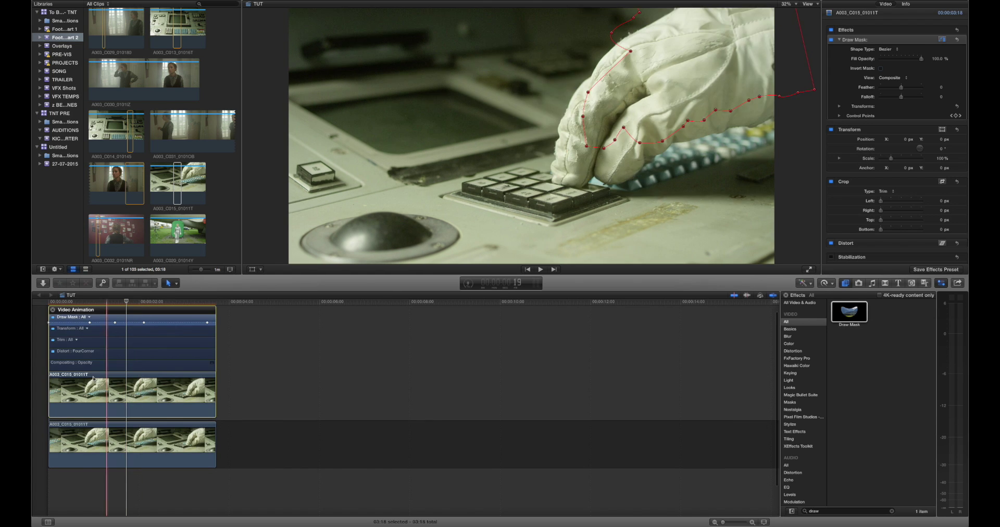
pyautogui.click(143, 322)
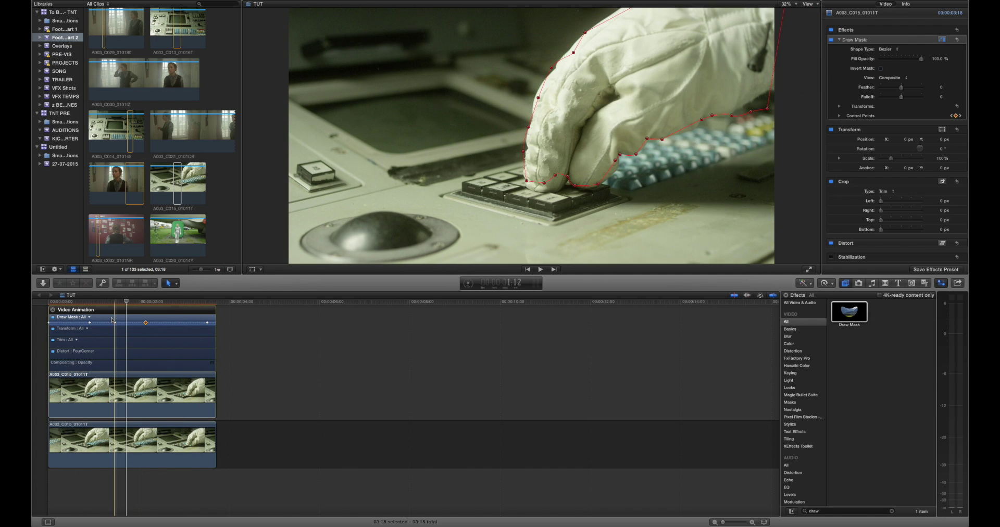
pyautogui.click(146, 316)
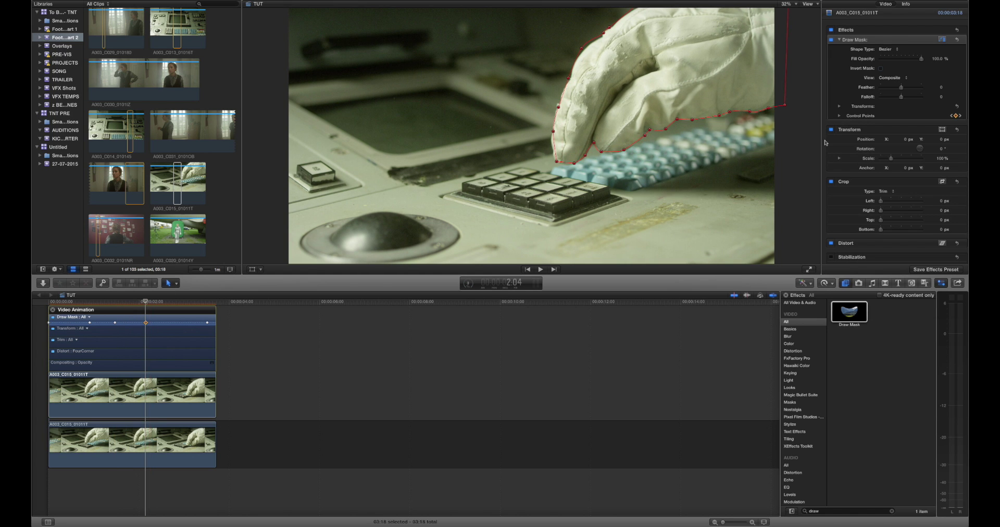
# Step: Tint the masked glove bright green with the Color Board Global puck and feather the mask edge
pyautogui.press('super+6')
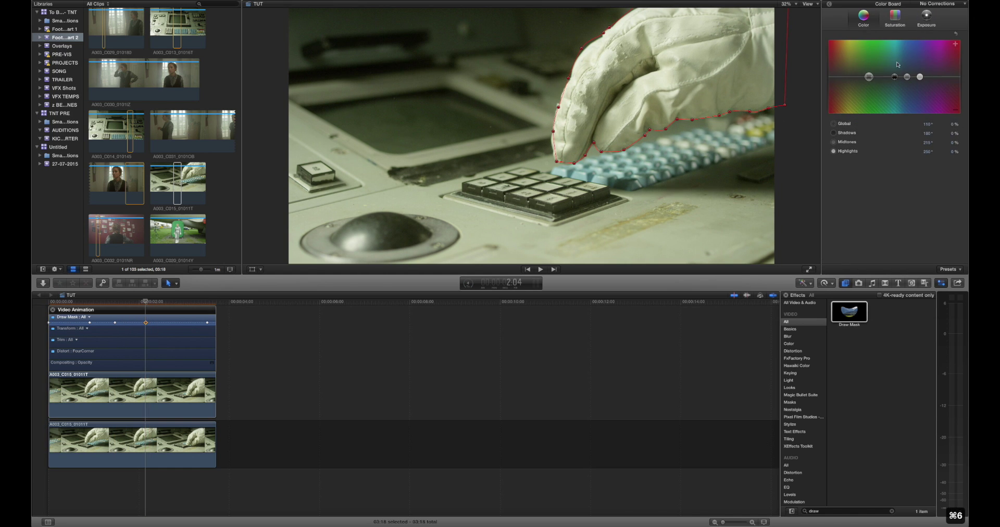
pyautogui.moveTo(869, 77); pyautogui.dragTo(872, 57)
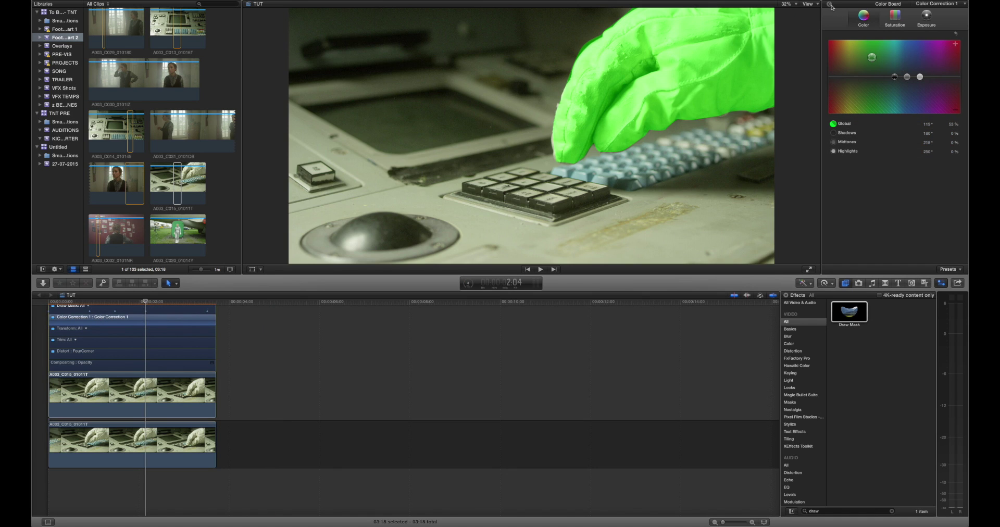
pyautogui.click(828, 3)
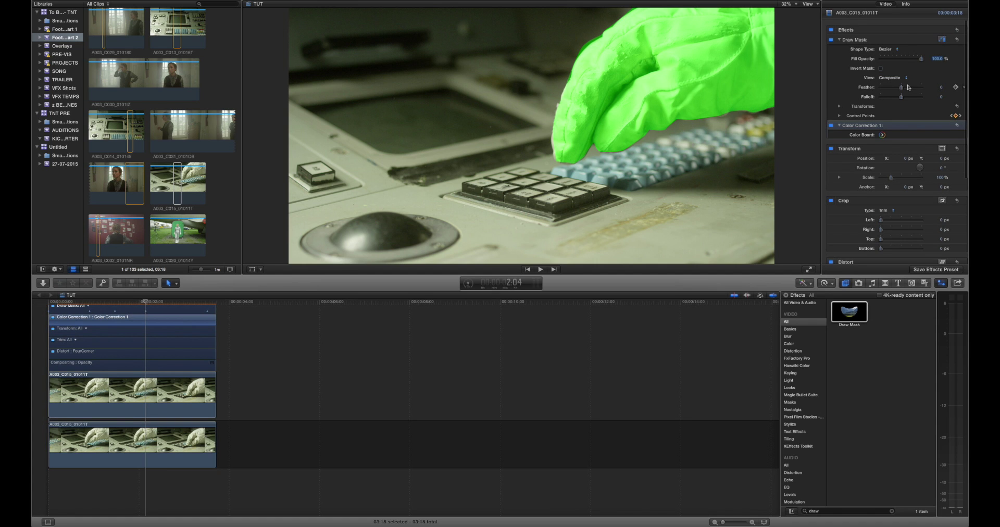
pyautogui.moveTo(901, 89); pyautogui.dragTo(913, 89)
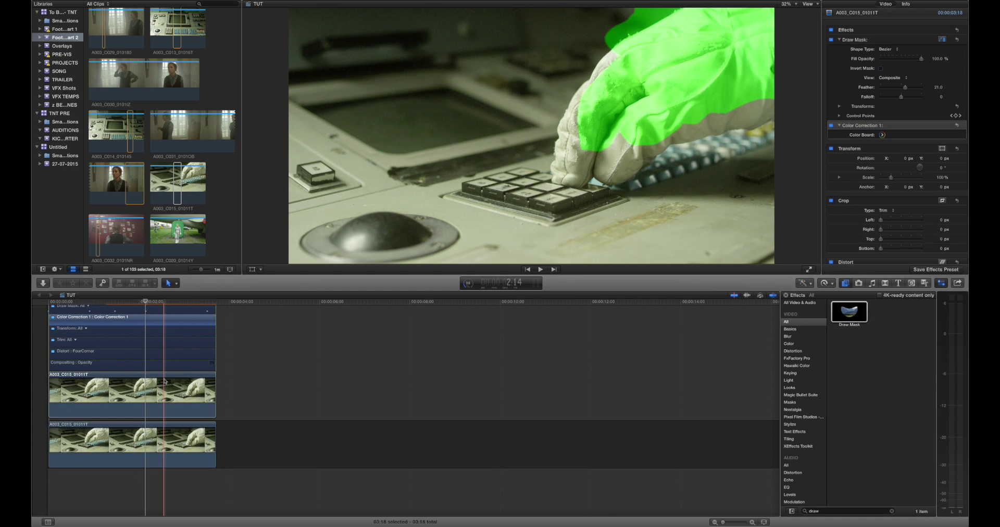
# Step: Collapse the Video Animation lanes and zoom the timeline to enlarge the clips
pyautogui.click(143, 438)
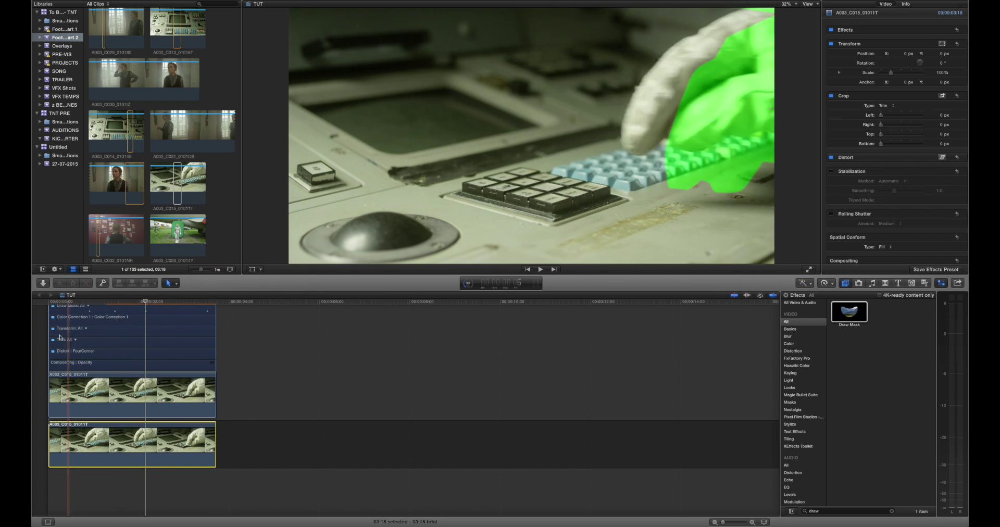
pyautogui.scroll(1, 111, 353)
pyautogui.scroll(1, 111, 353)
pyautogui.click(53, 316)
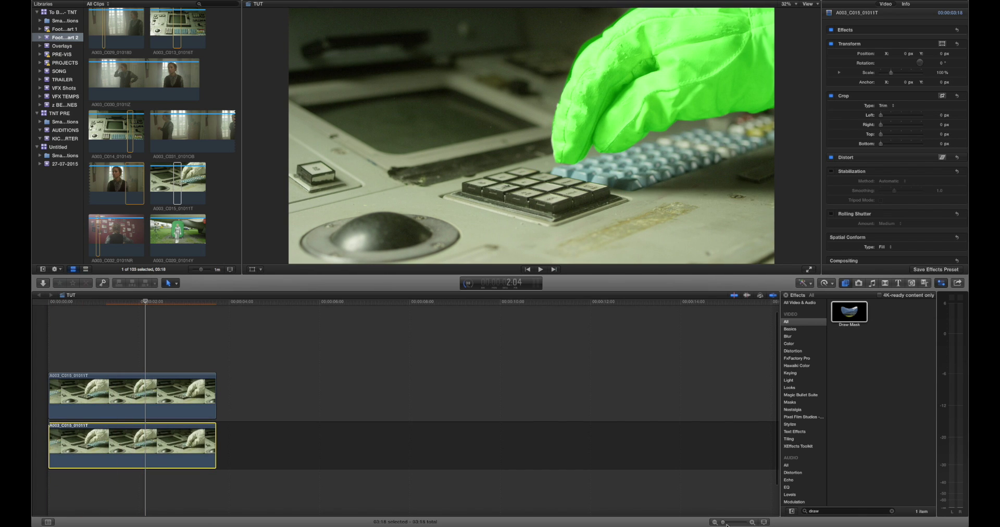
pyautogui.moveTo(723, 522); pyautogui.dragTo(731, 522)
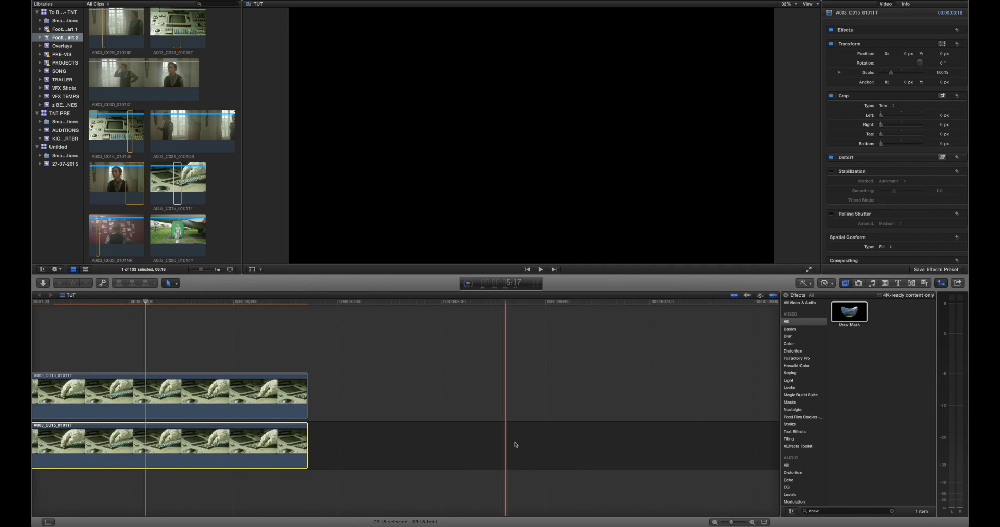
# Step: Select the glove clip and bring up its Color Correction 1 Color Board
pyautogui.hscroll(-5, 468, 396)
pyautogui.click(271, 384)
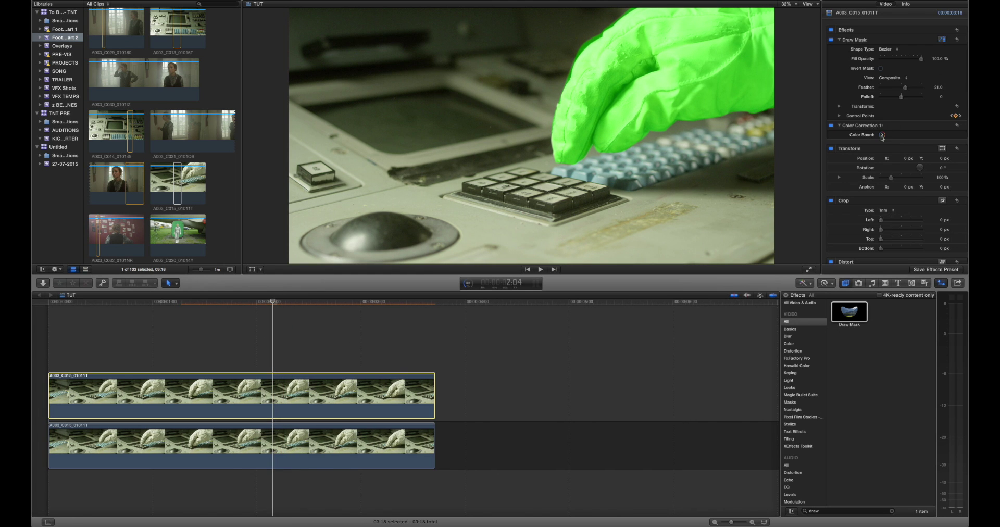
pyautogui.click(881, 136)
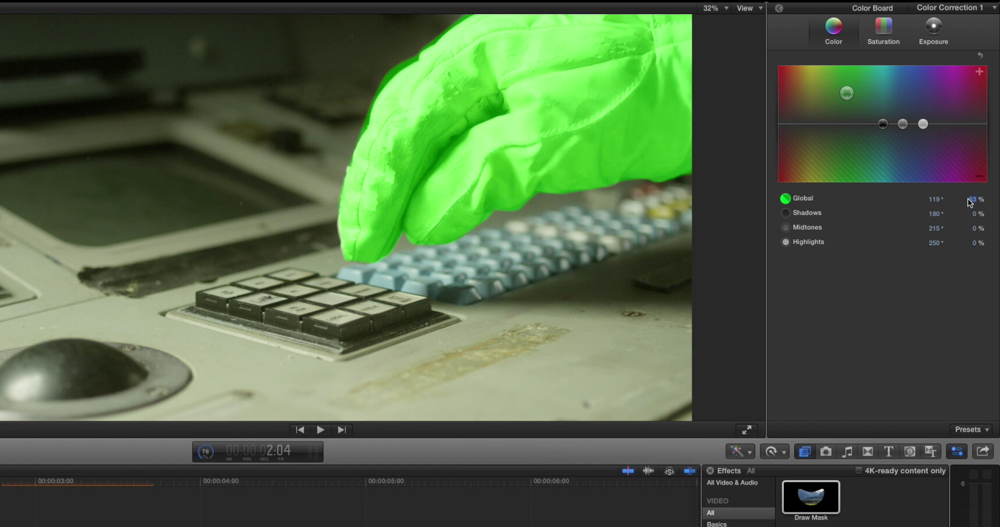
# Step: Reset the glove's Global color to 0%, then set exposure highlights 19%, midtones 15%, shadows -20%
pyautogui.press('Return')
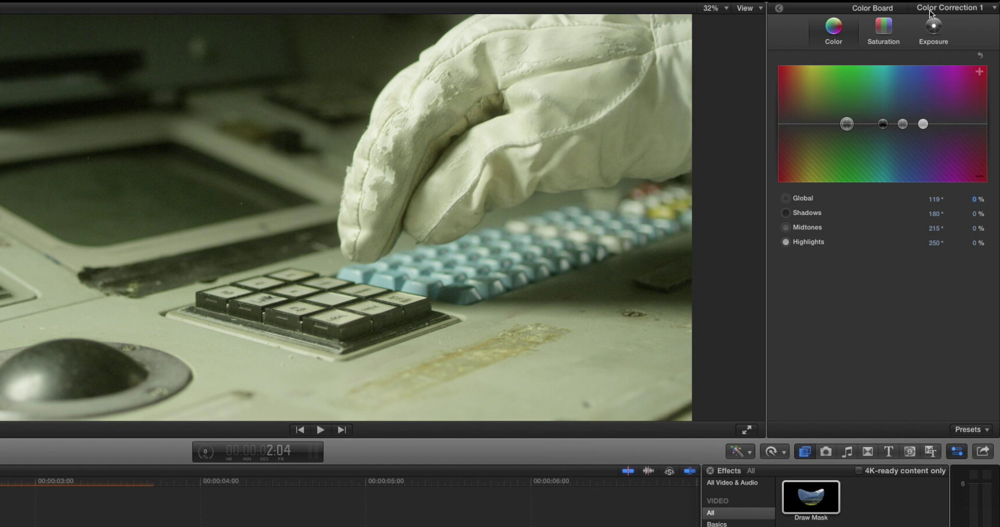
pyautogui.click(933, 27)
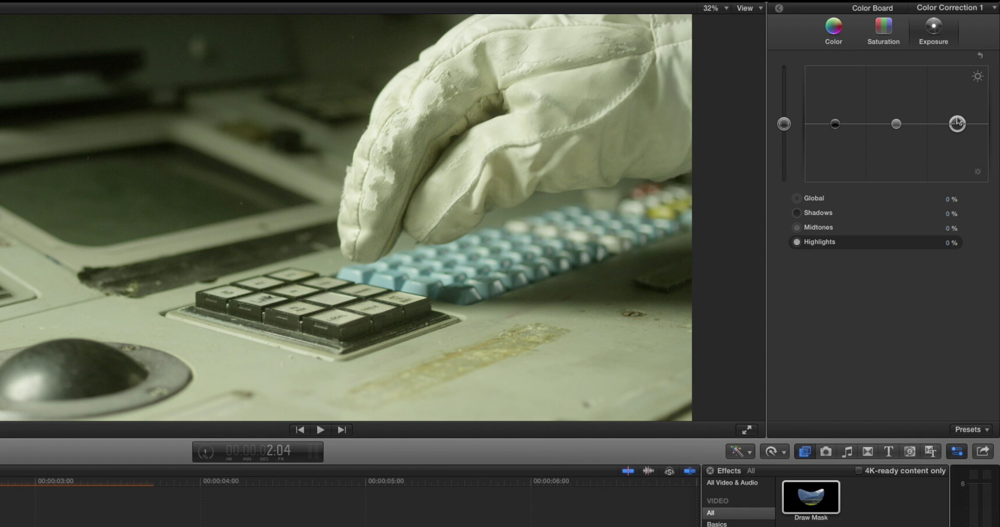
pyautogui.moveTo(958, 116); pyautogui.dragTo(959, 115)
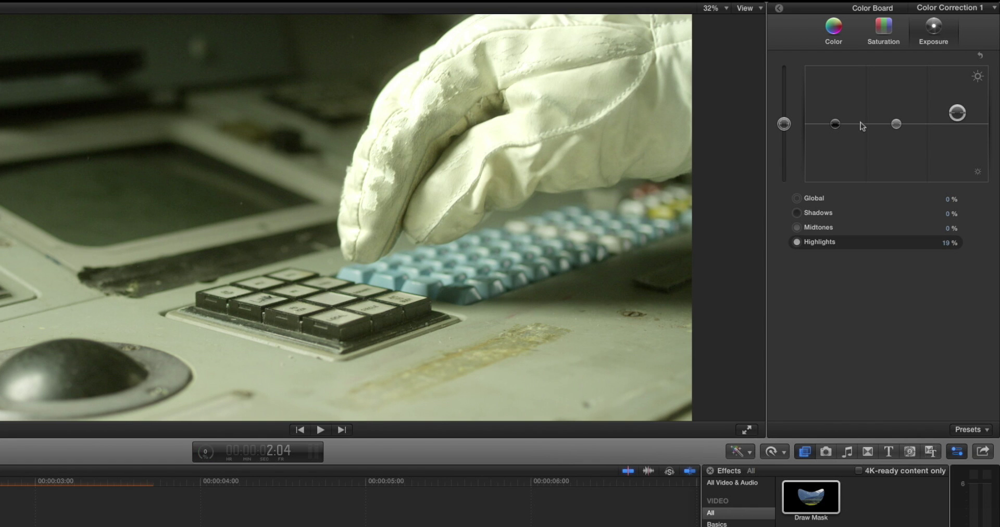
pyautogui.moveTo(900, 121); pyautogui.dragTo(900, 119)
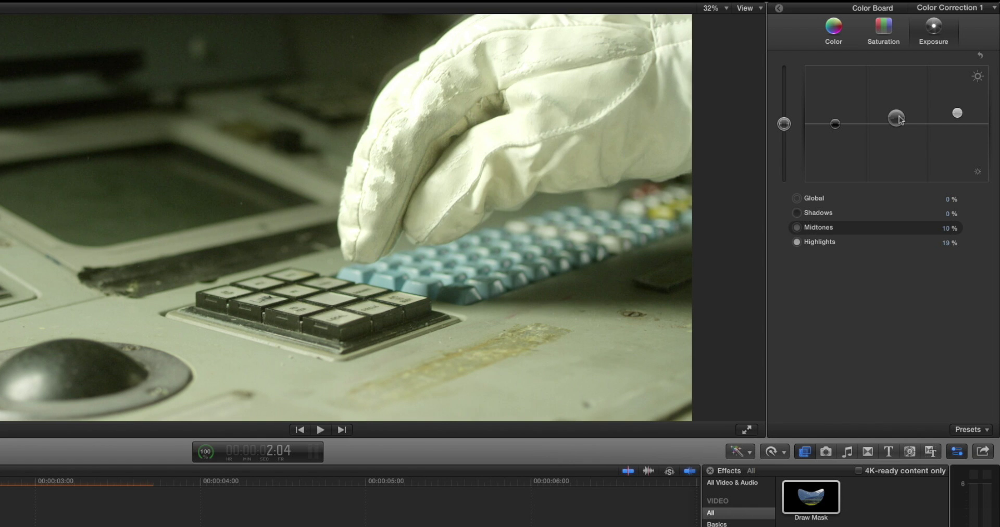
pyautogui.moveTo(835, 125); pyautogui.dragTo(833, 138)
pyautogui.moveTo(894, 120); pyautogui.dragTo(894, 112)
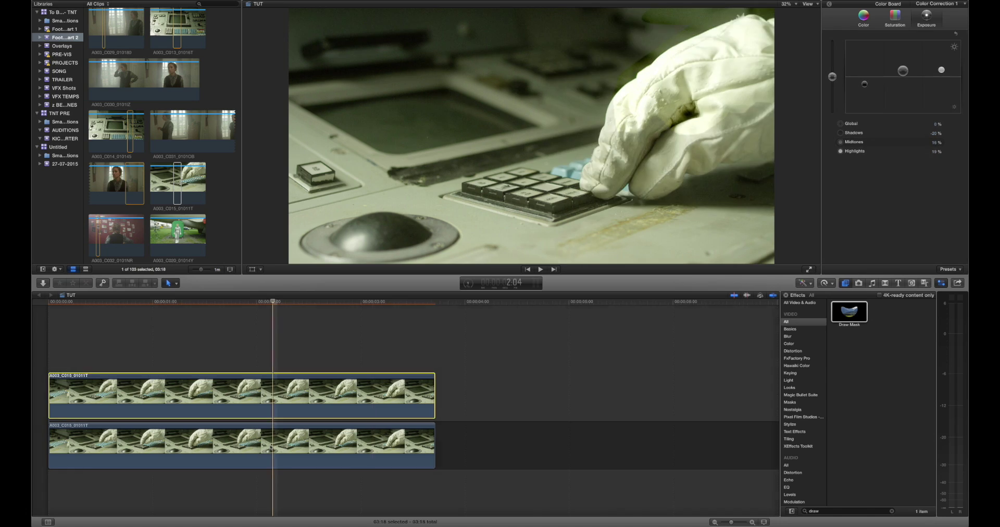
# Step: Lower the background clip's Global exposure to -7% and its Global saturation to -9%
pyautogui.click(270, 447)
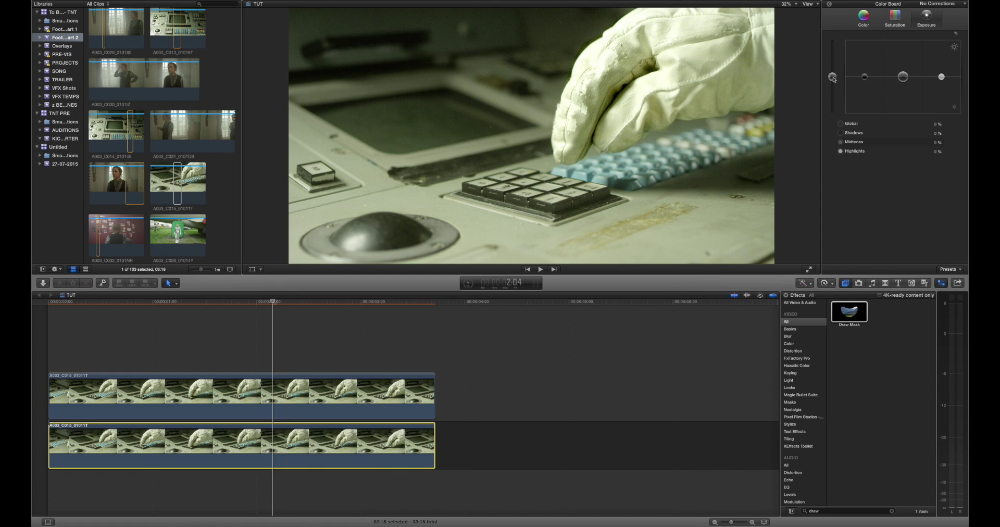
pyautogui.moveTo(833, 79); pyautogui.dragTo(833, 81)
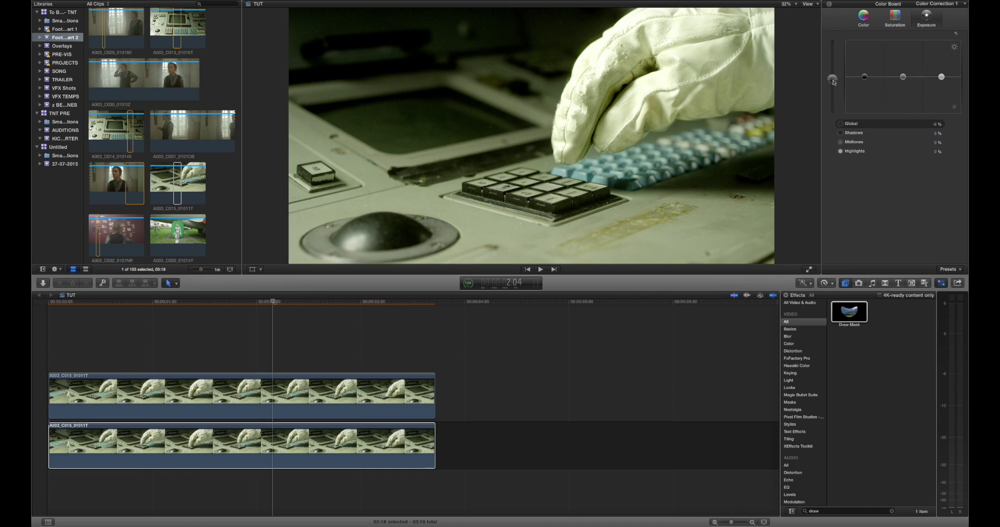
pyautogui.click(892, 21)
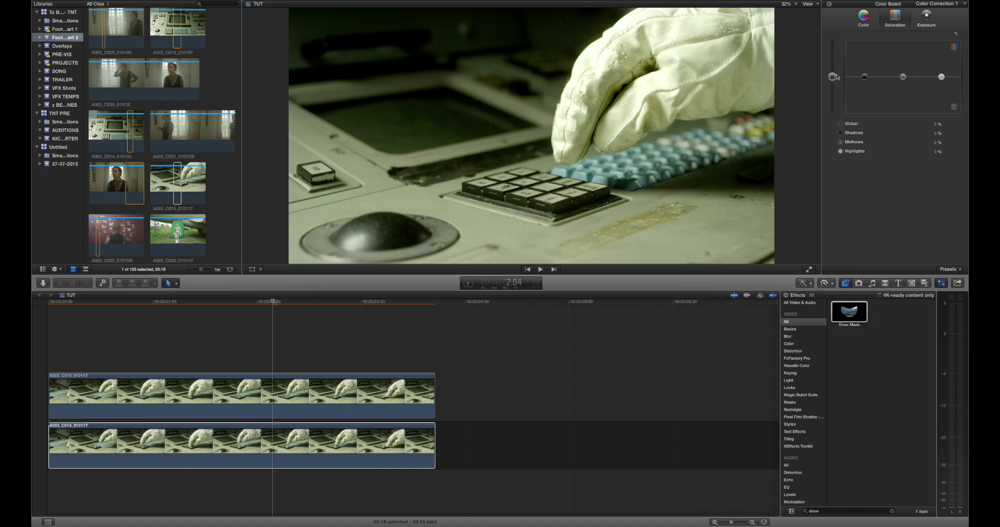
pyautogui.moveTo(832, 78); pyautogui.dragTo(833, 80)
pyautogui.click(828, 4)
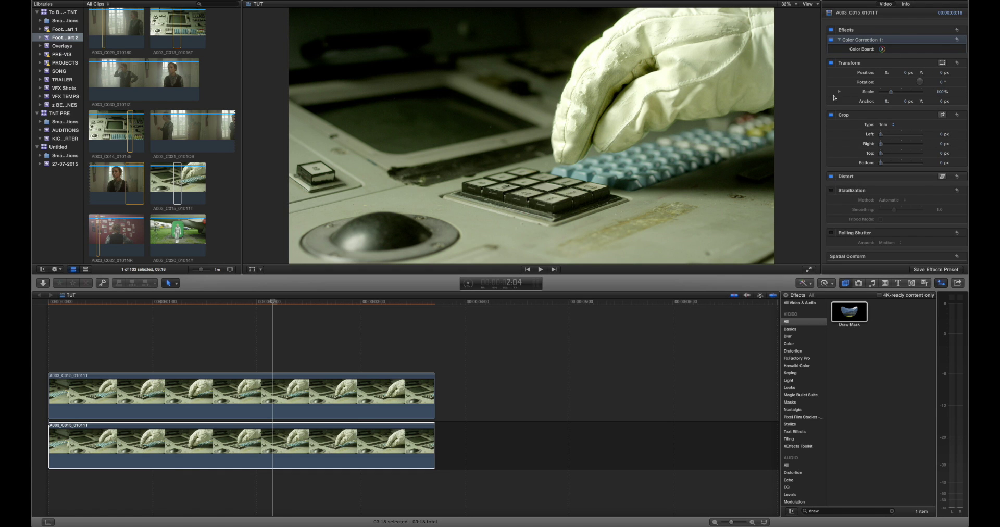
# Step: Show the glove clip's Draw Mask settings, hide the on-screen outline, and raise the mask feather
pyautogui.click(272, 386)
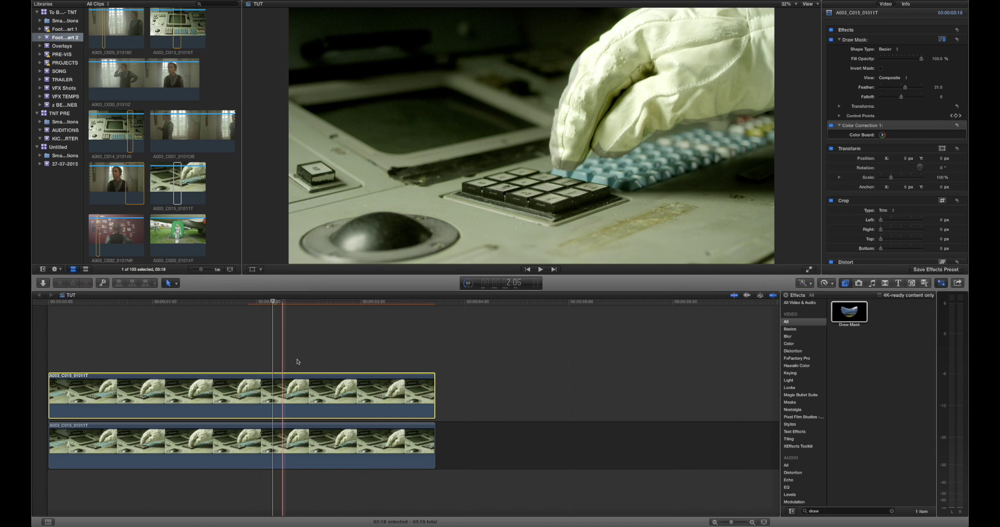
pyautogui.click(868, 41)
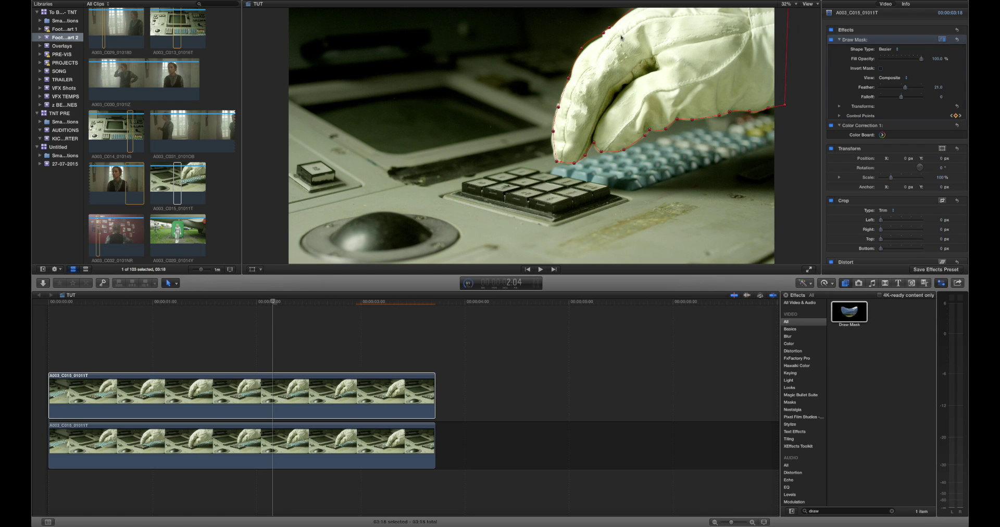
pyautogui.click(942, 39)
pyautogui.click(942, 39)
pyautogui.click(942, 40)
pyautogui.moveTo(905, 88); pyautogui.dragTo(911, 89)
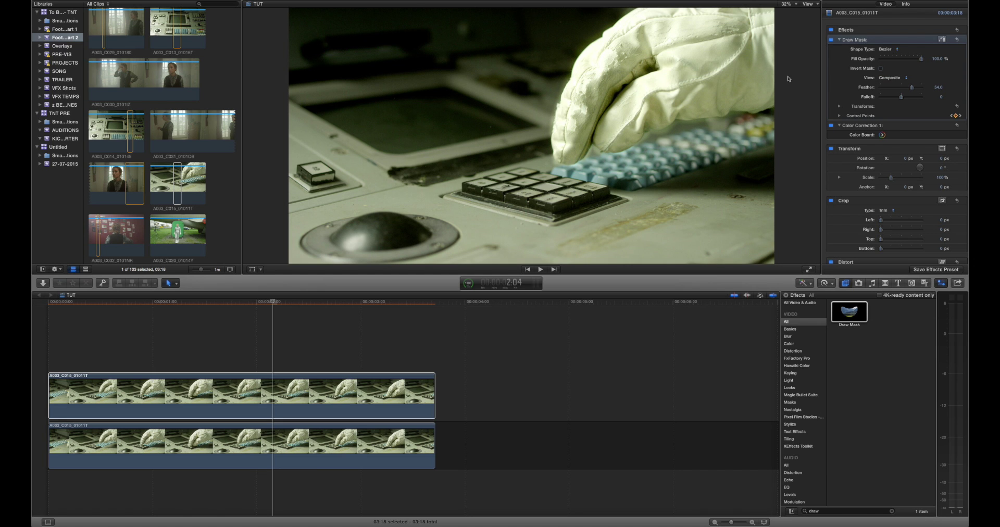
# Step: Try out the mask's fill opacity and the clip's opacity, leaving opacity at 100%
pyautogui.moveTo(921, 60)
pyautogui.moveTo(921, 60)
pyautogui.mouseDown()
pyautogui.moveTo(868, 66)
pyautogui.moveTo(936, 58)
pyautogui.mouseUp()
pyautogui.scroll(-5, 932, 104)
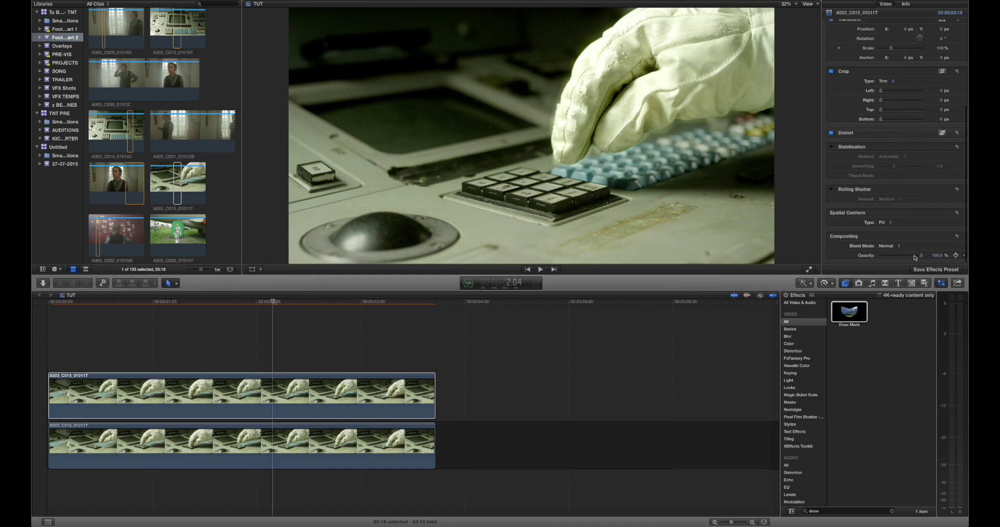
pyautogui.moveTo(904, 257); pyautogui.dragTo(932, 255)
pyautogui.scroll(5, 905, 197)
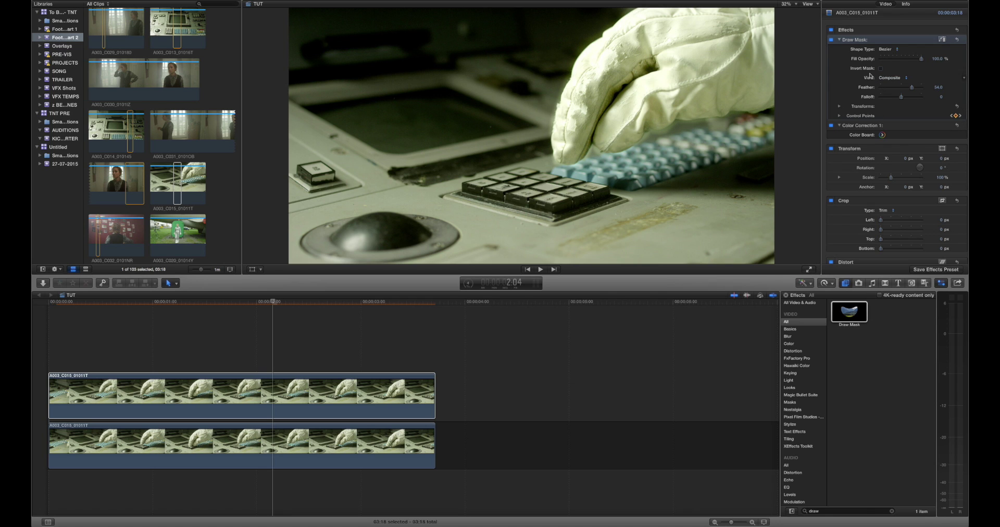
pyautogui.click(276, 306)
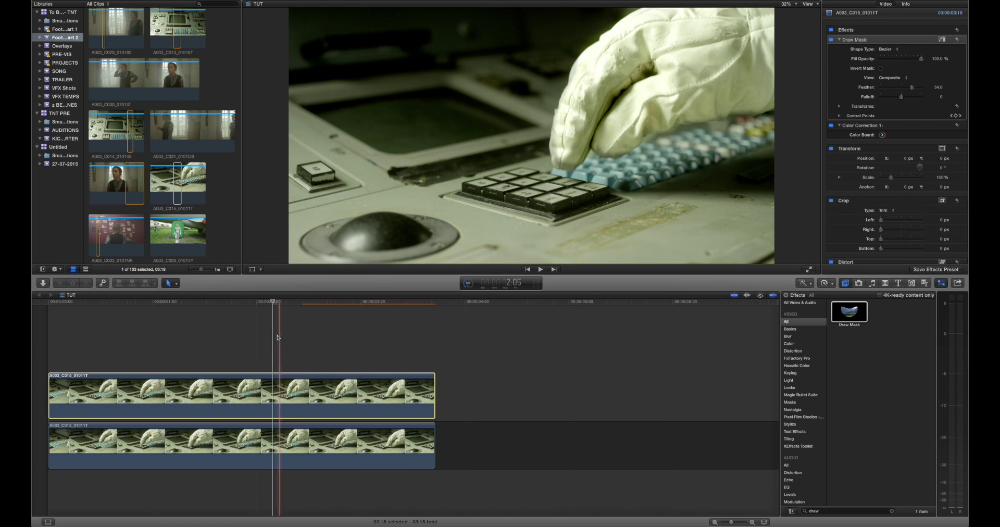
# Step: Select both stacked glove clips and make a new compound clip named 'glove cc shot'
pyautogui.moveTo(270, 376); pyautogui.dragTo(267, 453)
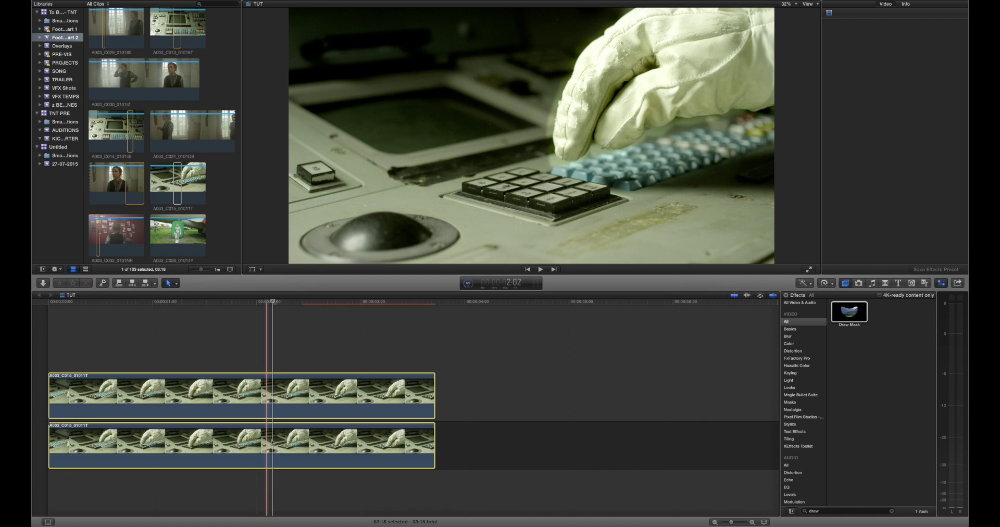
pyautogui.rightClick(263, 385)
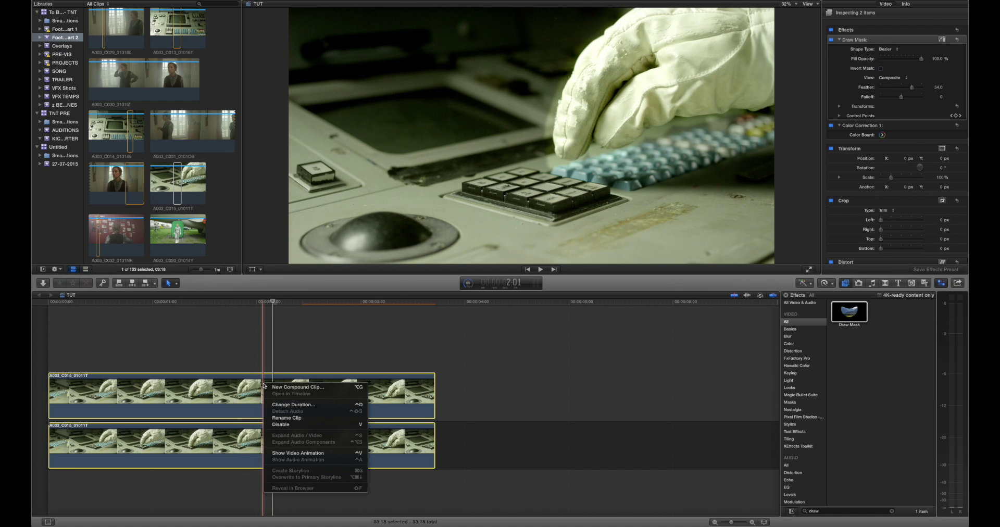
pyautogui.click(301, 388)
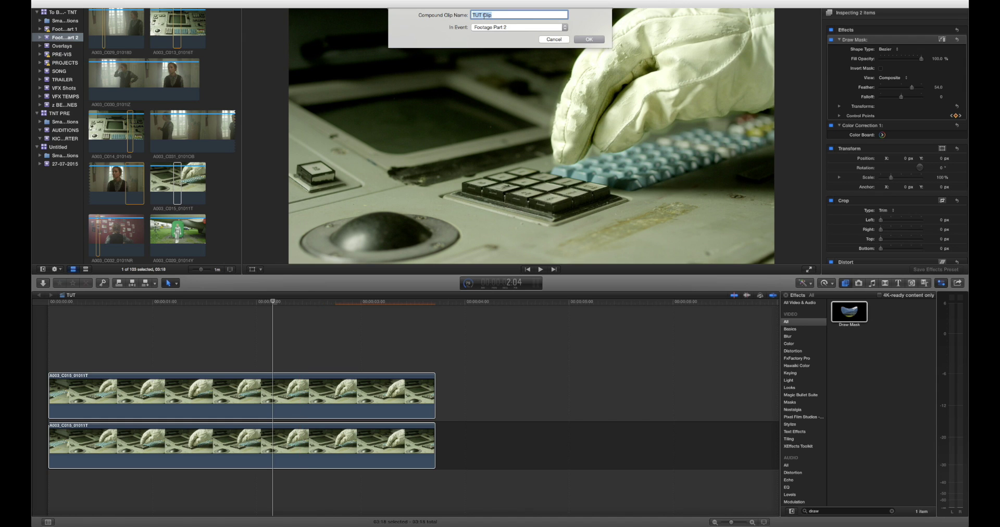
pyautogui.write('glove cc shot')
pyautogui.press('Return')
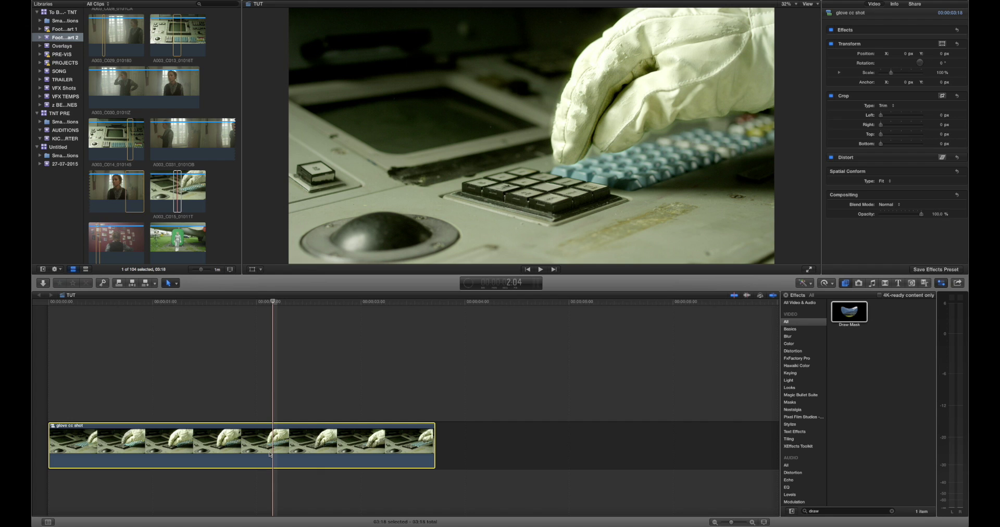
# Step: Shift the compound clip's Global, Highlights and Midtones color pucks toward blue
pyautogui.press('super+6')
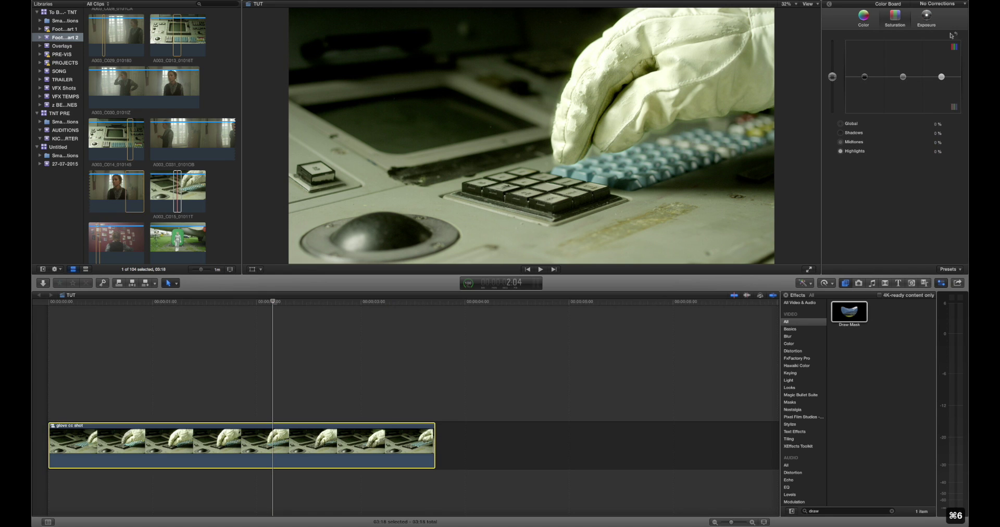
pyautogui.click(864, 15)
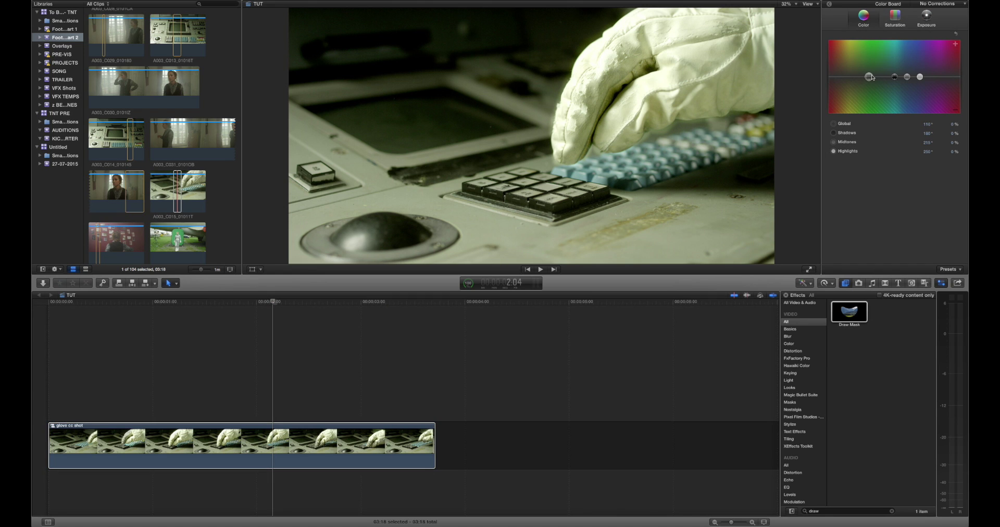
pyautogui.moveTo(869, 77); pyautogui.dragTo(912, 72)
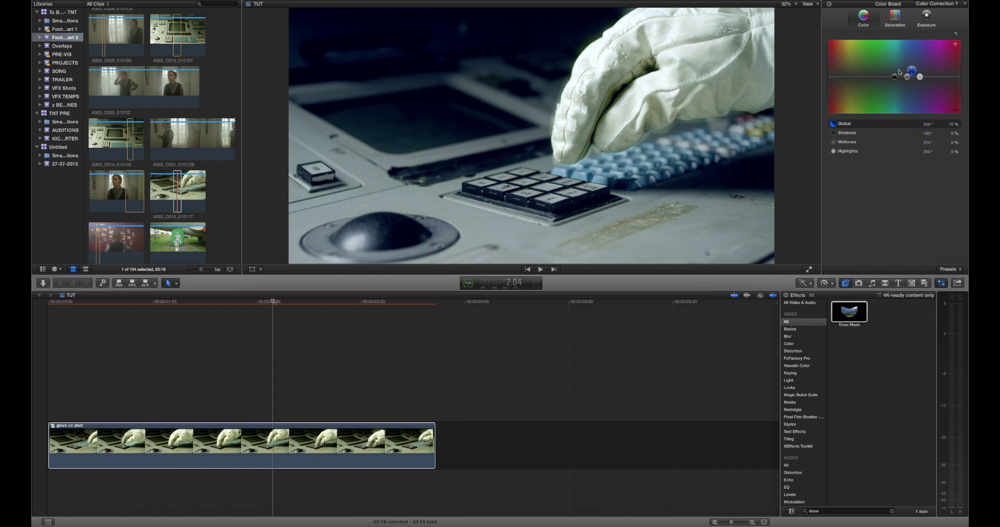
pyautogui.moveTo(919, 77); pyautogui.dragTo(848, 73)
pyautogui.moveTo(908, 77); pyautogui.dragTo(916, 75)
pyautogui.click(268, 330)
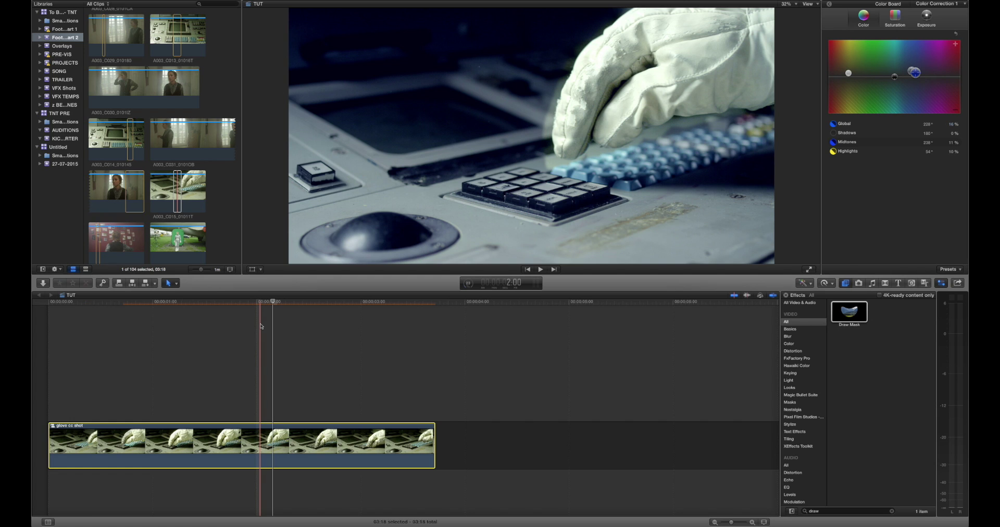
pyautogui.click(261, 325)
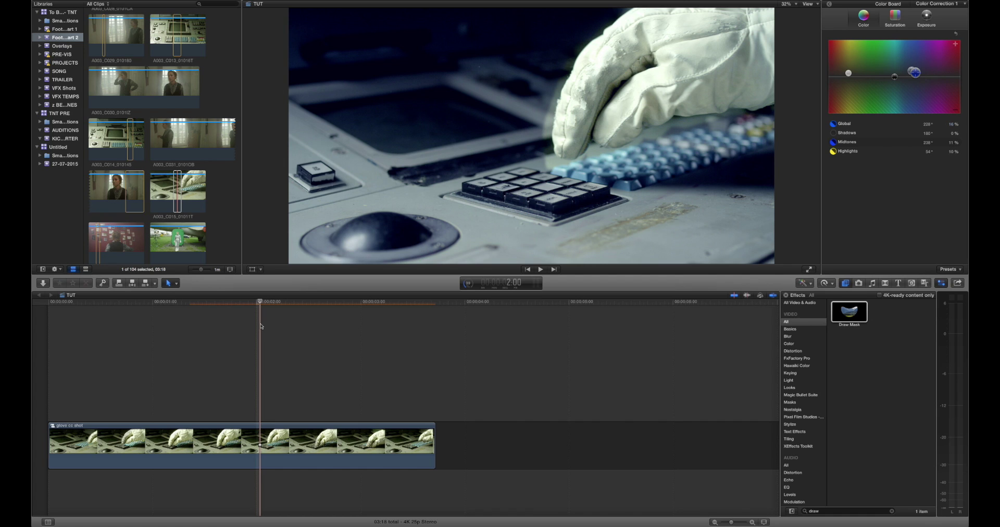